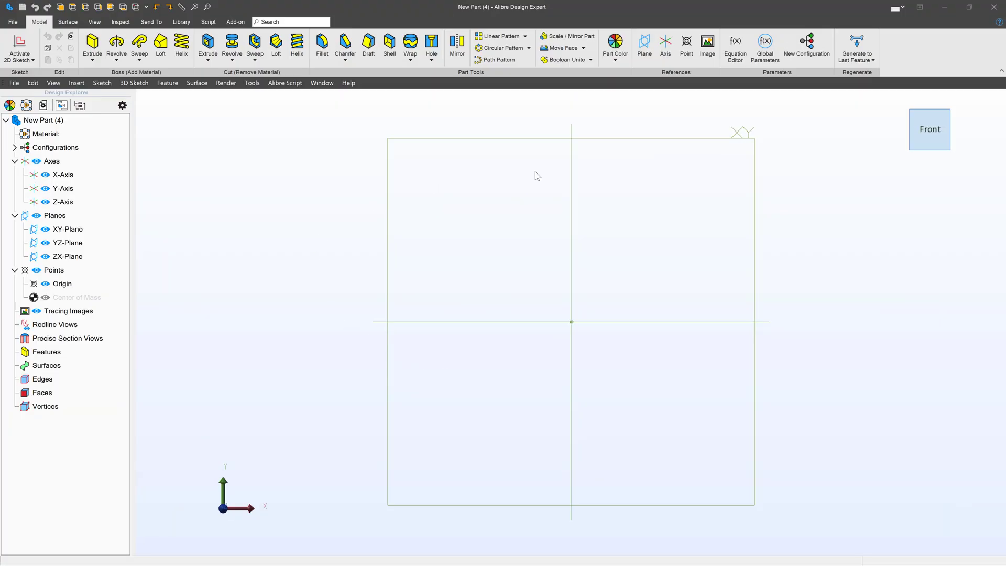
Step: Start a 2D sketch on the ZX-Plane and draw a center rectangle centered on the origin
{"action": "left_click", "coordinate": [509, 322]}
{"action": "left_click", "coordinate": [19, 47]}
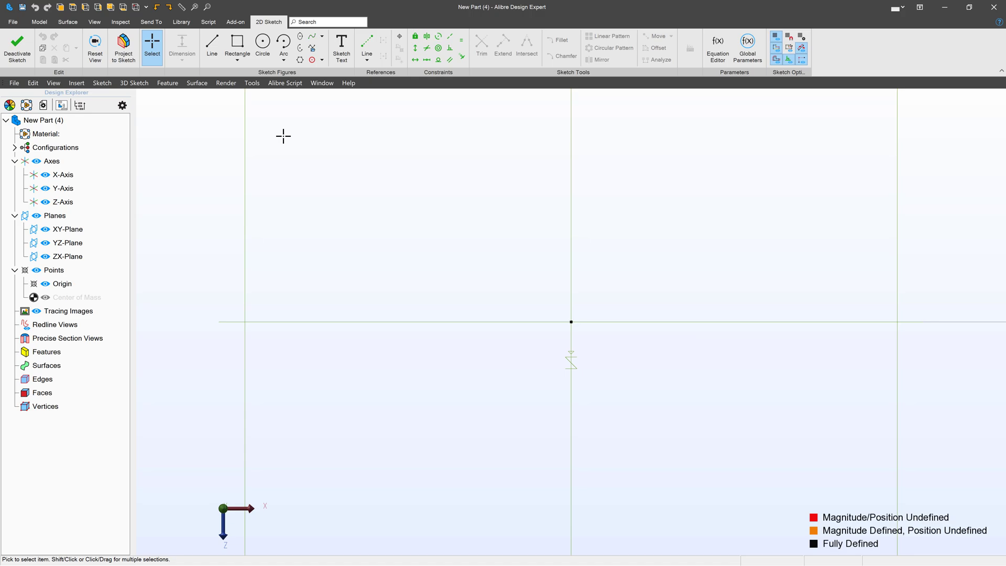
{"action": "left_click", "coordinate": [237, 42]}
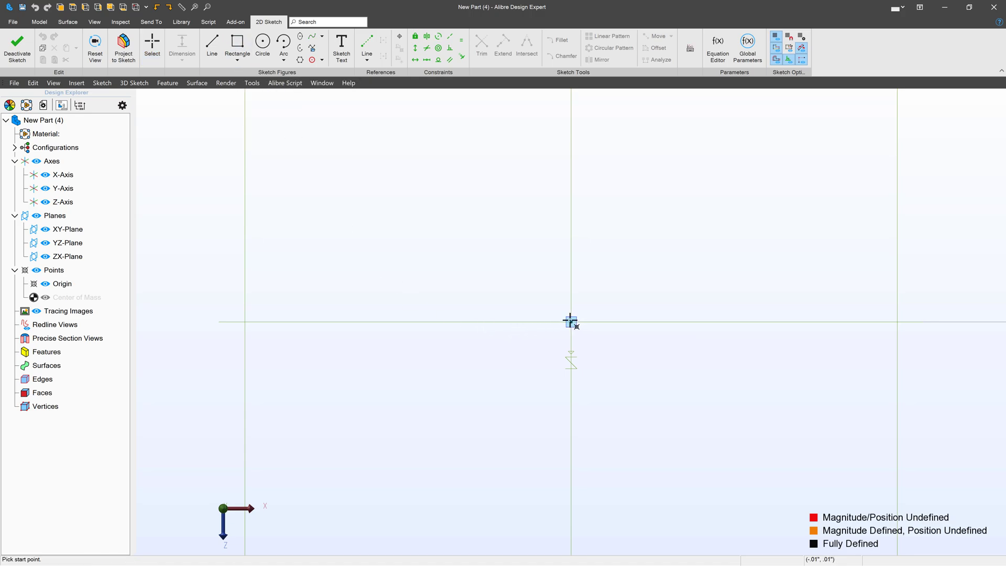
{"action": "left_click", "coordinate": [236, 60]}
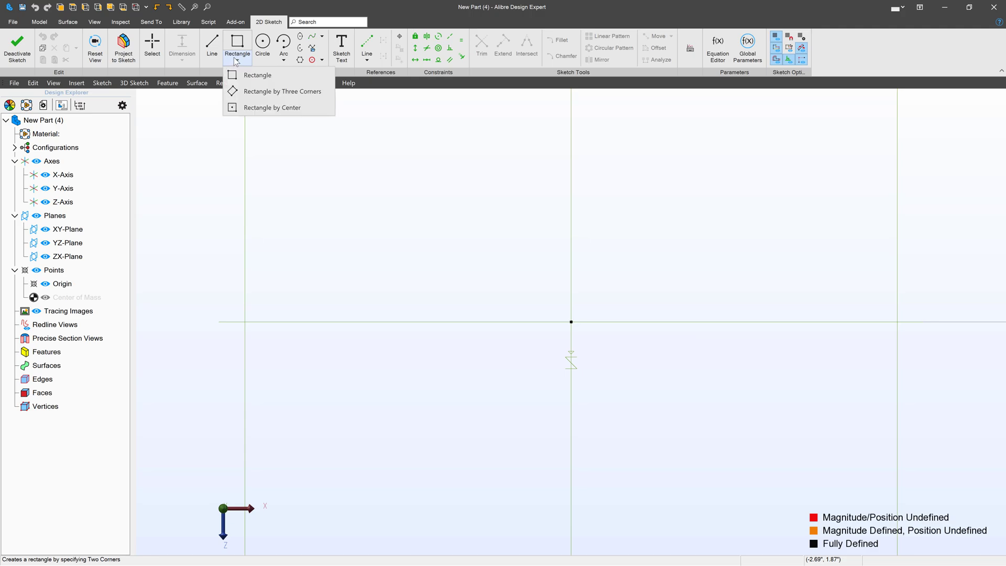
{"action": "left_click", "coordinate": [256, 107]}
{"action": "left_click", "coordinate": [571, 322]}
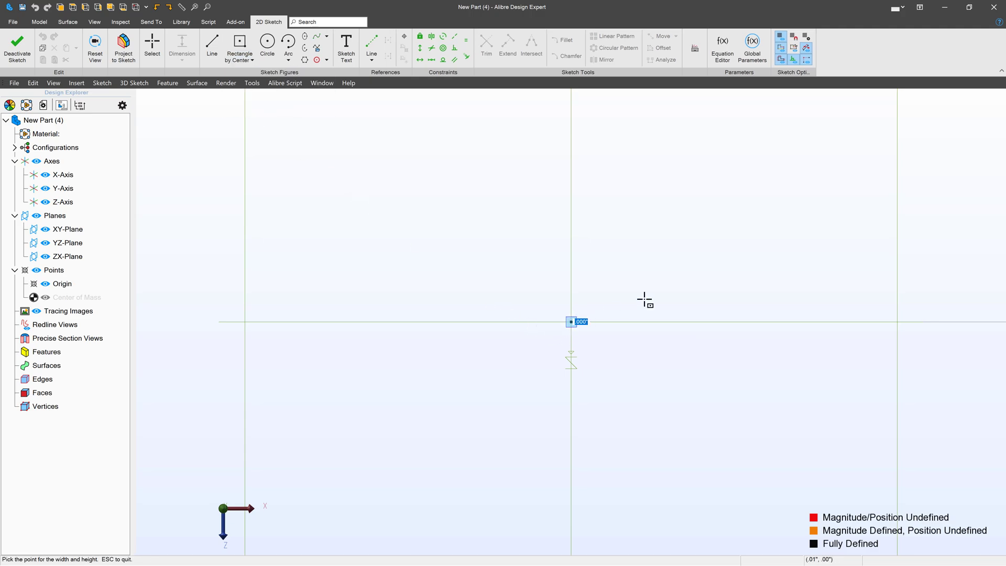
{"action": "left_click", "coordinate": [814, 184]}
{"action": "key", "text": "Escape"}
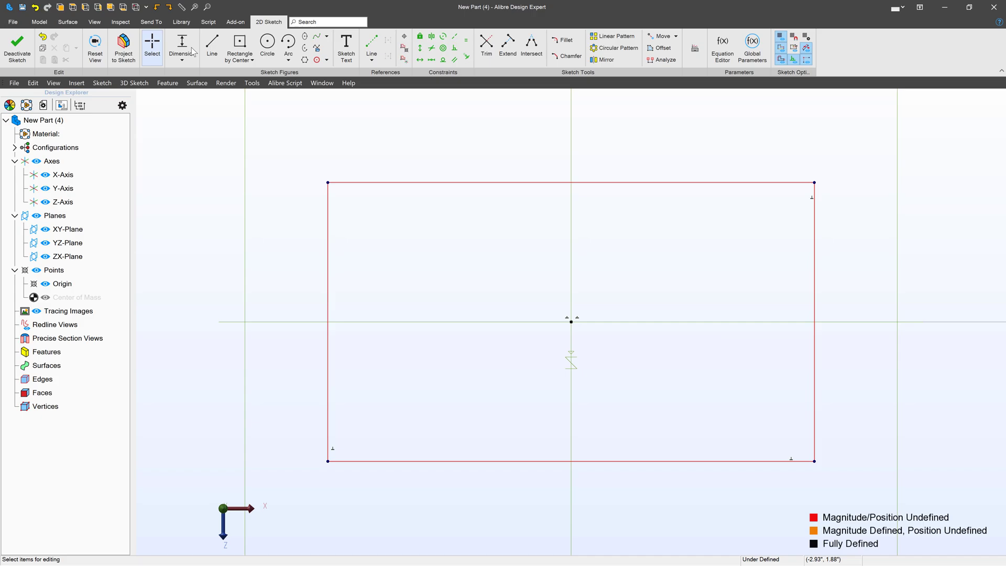
Step: Dimension the rectangle's vertical side to 2.75 in and its horizontal side to 5 in
{"action": "left_click", "coordinate": [192, 51]}
{"action": "left_click", "coordinate": [327, 243]}
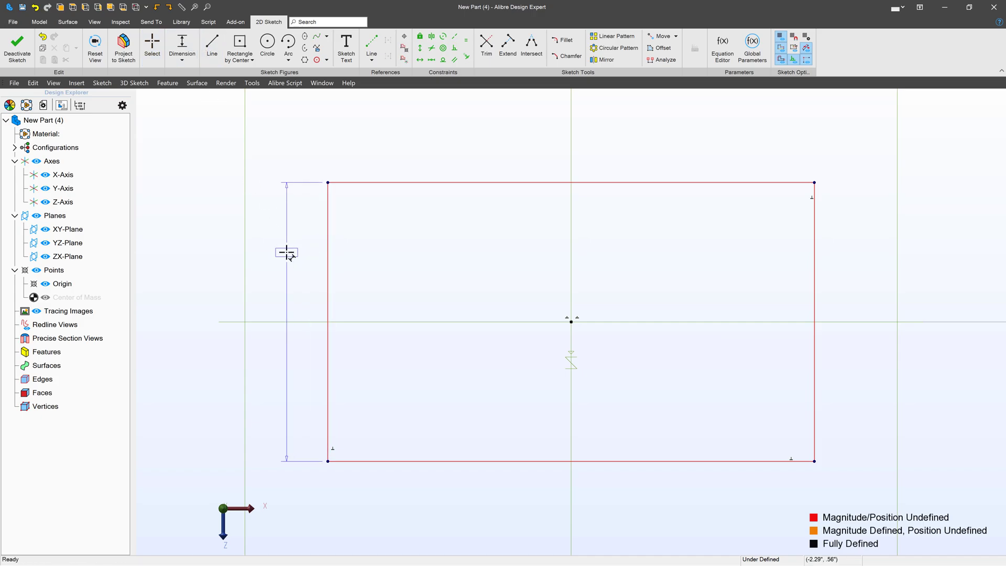
{"action": "left_click", "coordinate": [287, 253]}
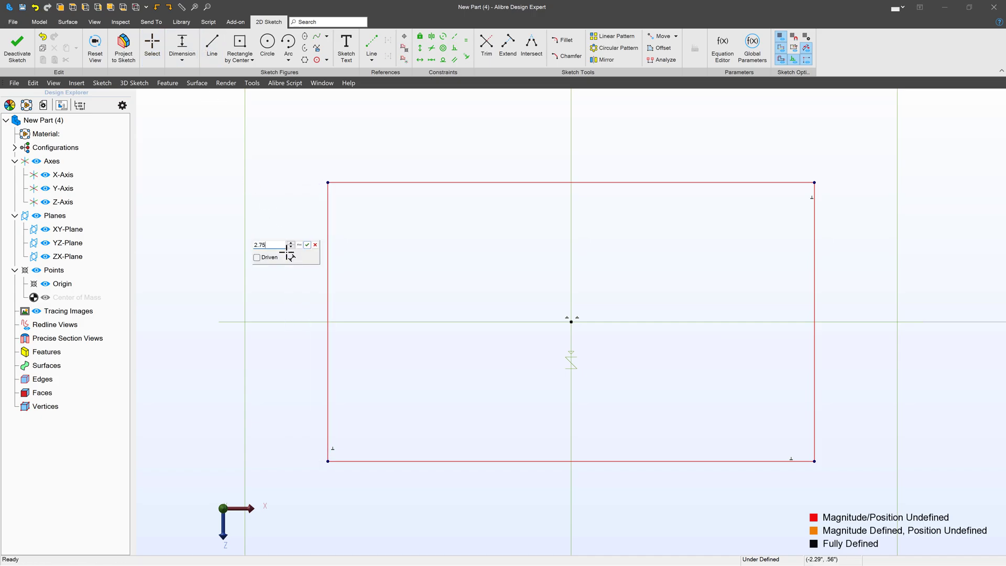
{"action": "type", "text": "2.75"}
{"action": "key", "text": "Return"}
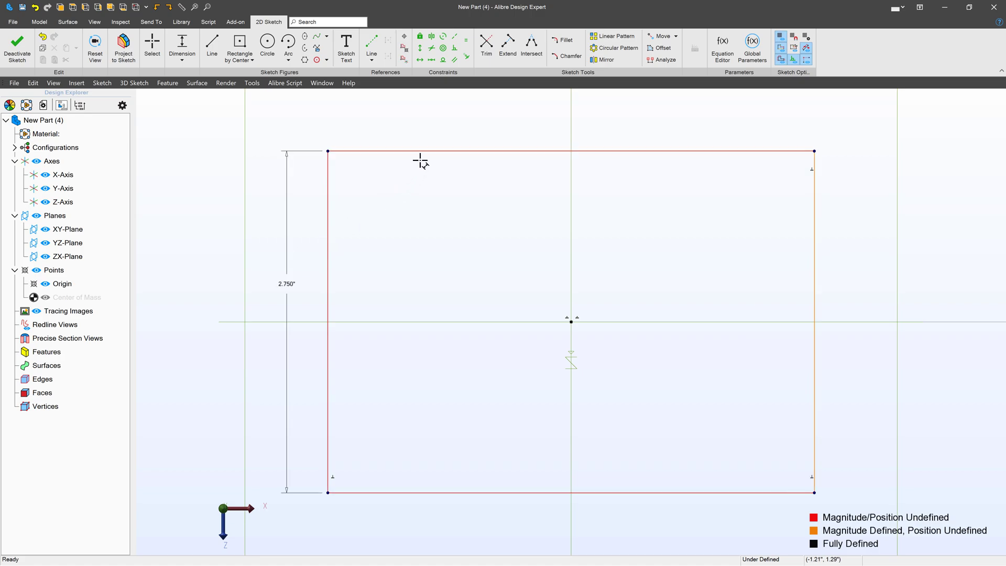
{"action": "left_click", "coordinate": [421, 151]}
{"action": "left_click", "coordinate": [431, 135]}
{"action": "type", "text": "5"}
{"action": "key", "text": "Return"}
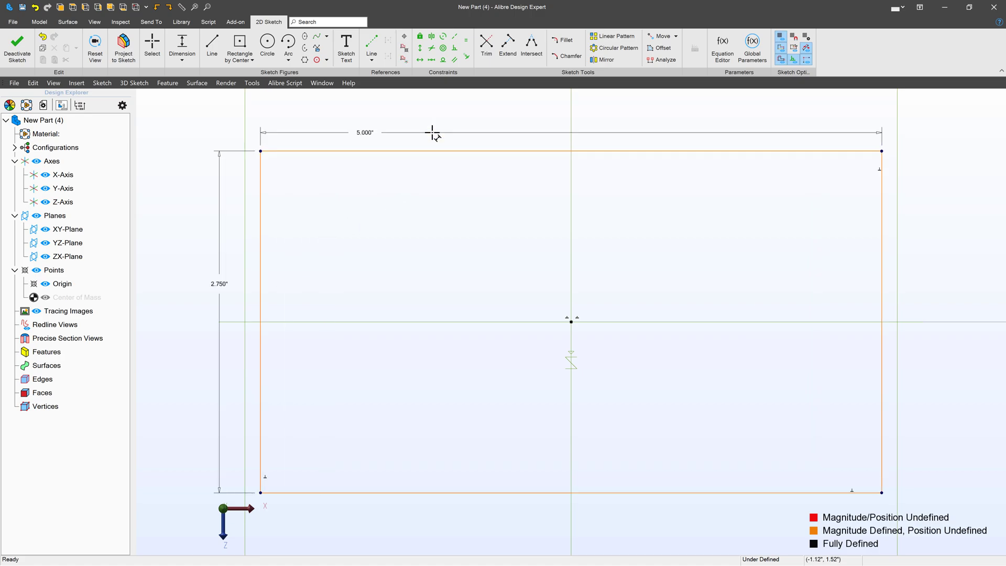
Step: Constrain the rectangle's upper edge to be horizontal and finish the sketch
{"action": "left_click", "coordinate": [420, 59]}
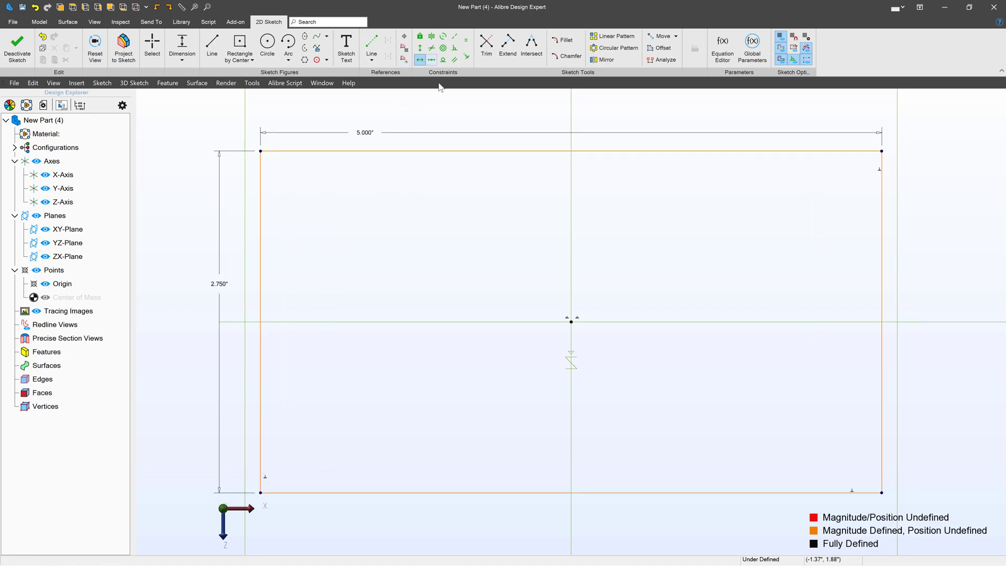
{"action": "left_click", "coordinate": [456, 152]}
{"action": "left_click", "coordinate": [18, 47]}
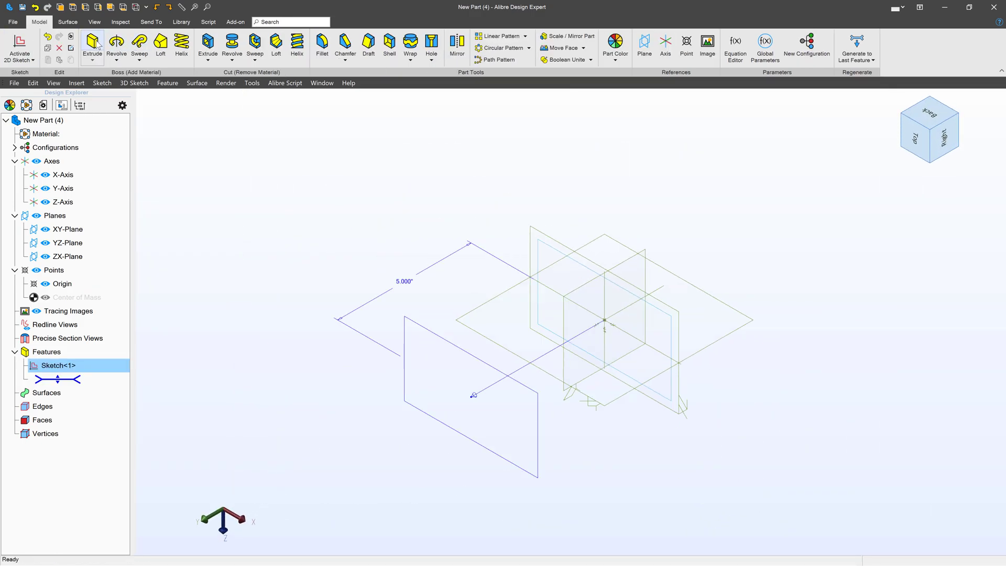
Step: Extrude the rectangle as a boss to a depth of 0.5 in
{"action": "left_click", "coordinate": [93, 43]}
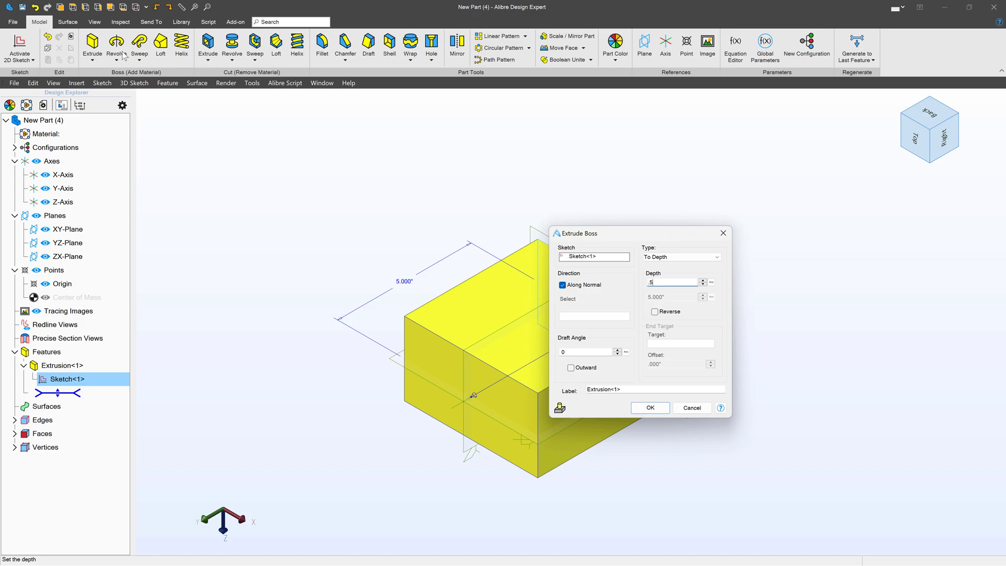
{"action": "type", "text": ".5"}
{"action": "key", "text": "Return"}
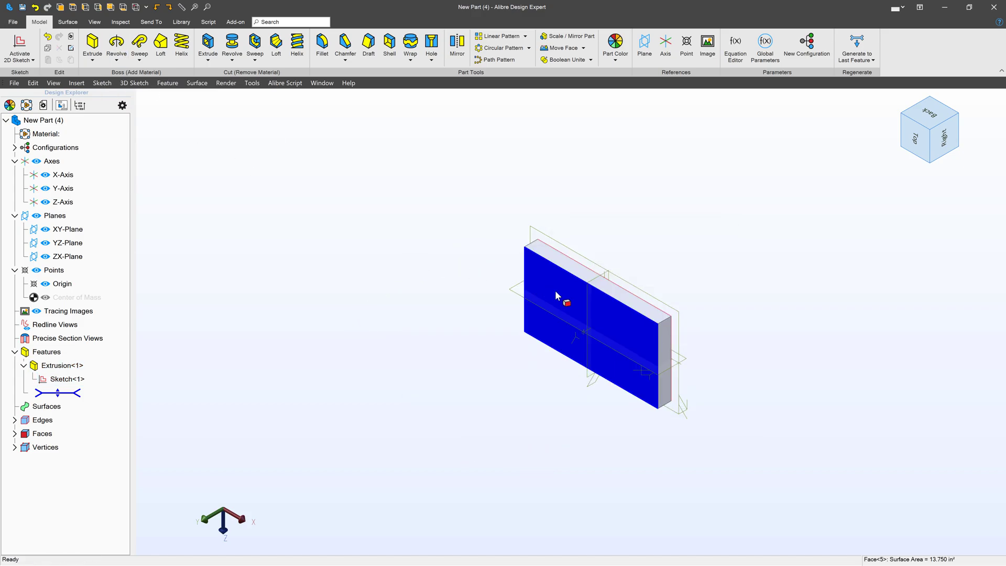
Step: Start a sketch on the plate's large top face and draw a center rectangle in its left half
{"action": "left_click", "coordinate": [556, 292]}
{"action": "left_click", "coordinate": [19, 38]}
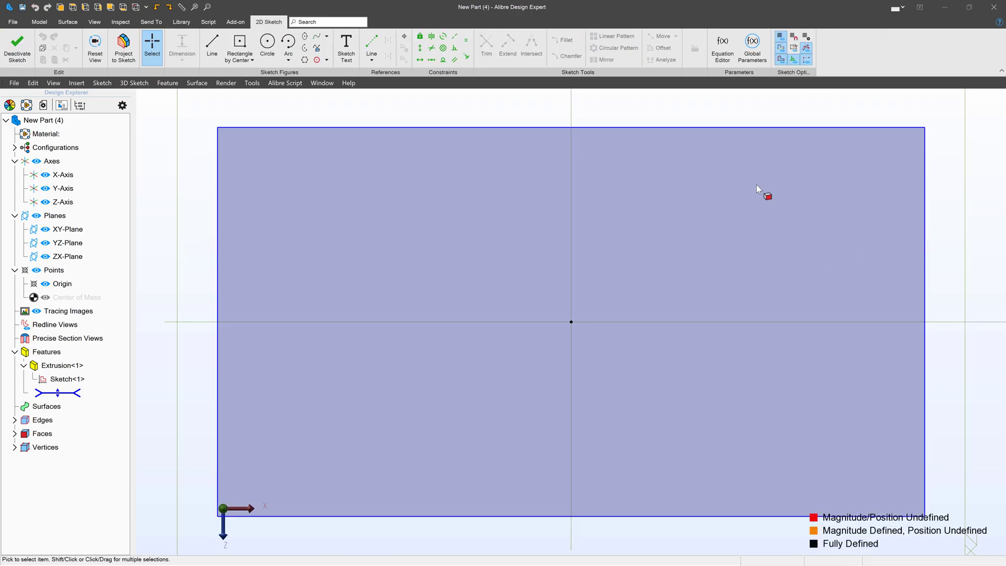
{"action": "left_click", "coordinate": [242, 39]}
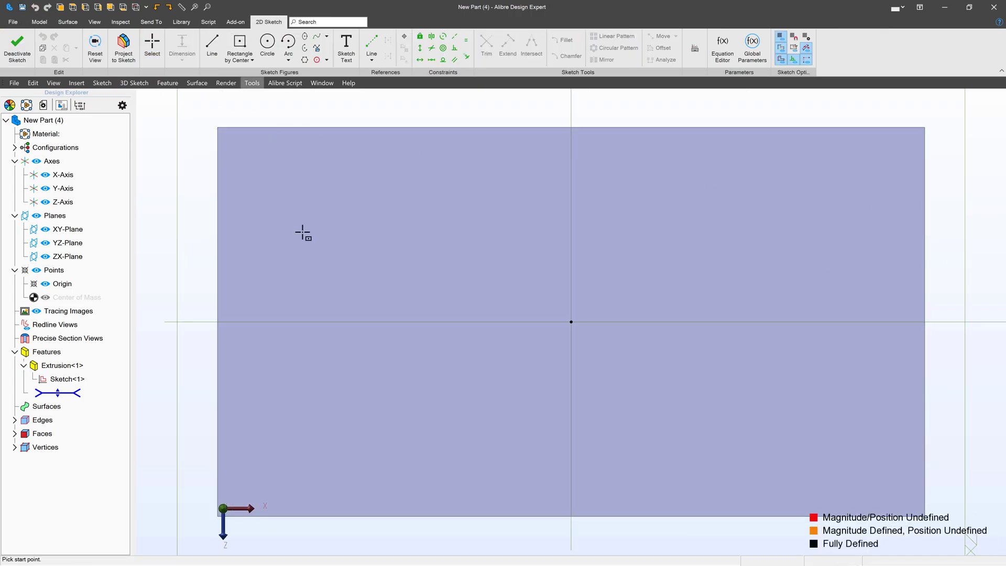
{"action": "left_click", "coordinate": [362, 315]}
{"action": "left_click", "coordinate": [459, 234]}
Step: Align the new rectangle's center horizontally with the origin using a horizontal constraint
{"action": "left_click", "coordinate": [420, 60]}
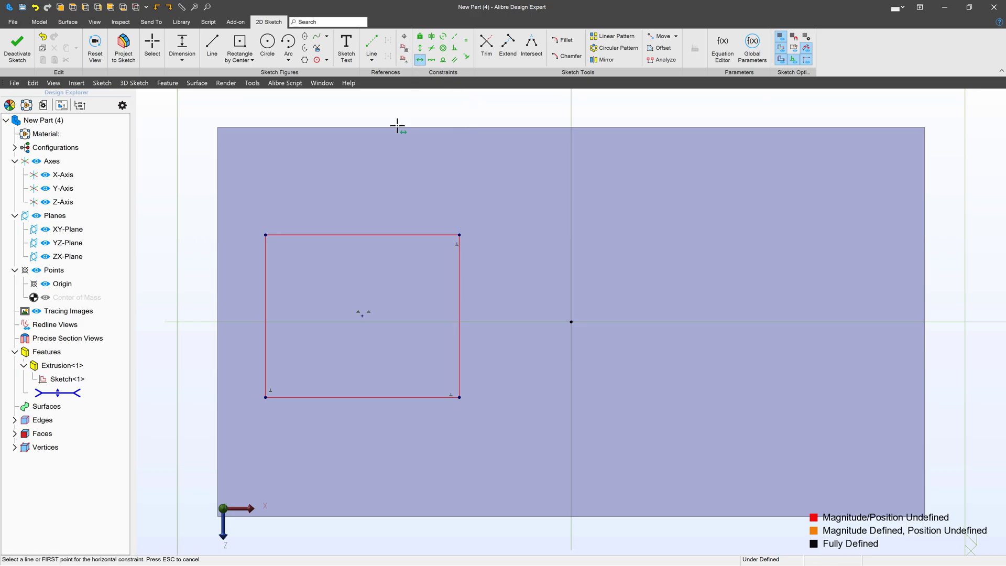
{"action": "left_click", "coordinate": [362, 315]}
{"action": "left_click", "coordinate": [571, 322]}
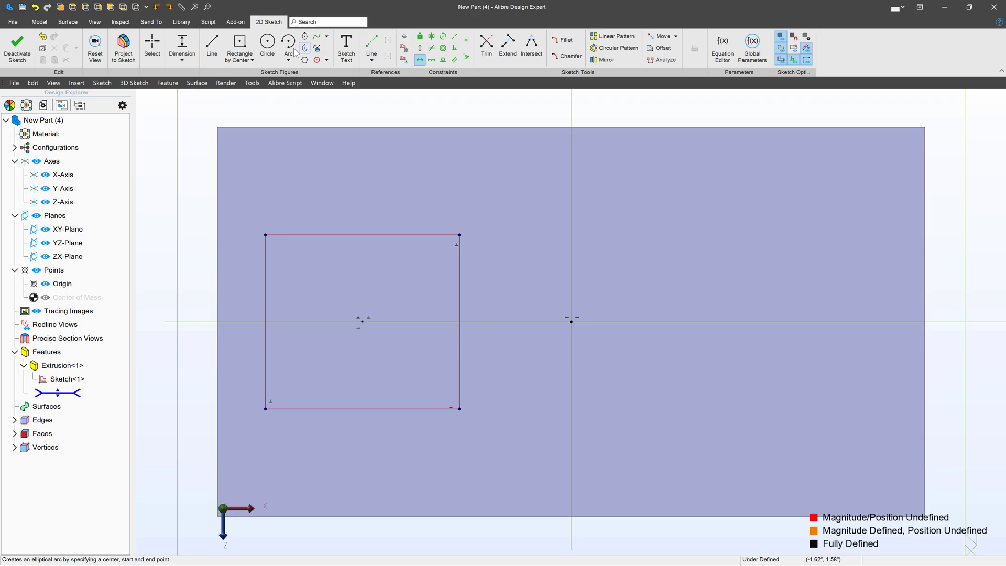
Step: Dimension the distance from the plate's left edge to the inner rectangle's upper-left corner as 0.25 in
{"action": "left_click", "coordinate": [187, 43]}
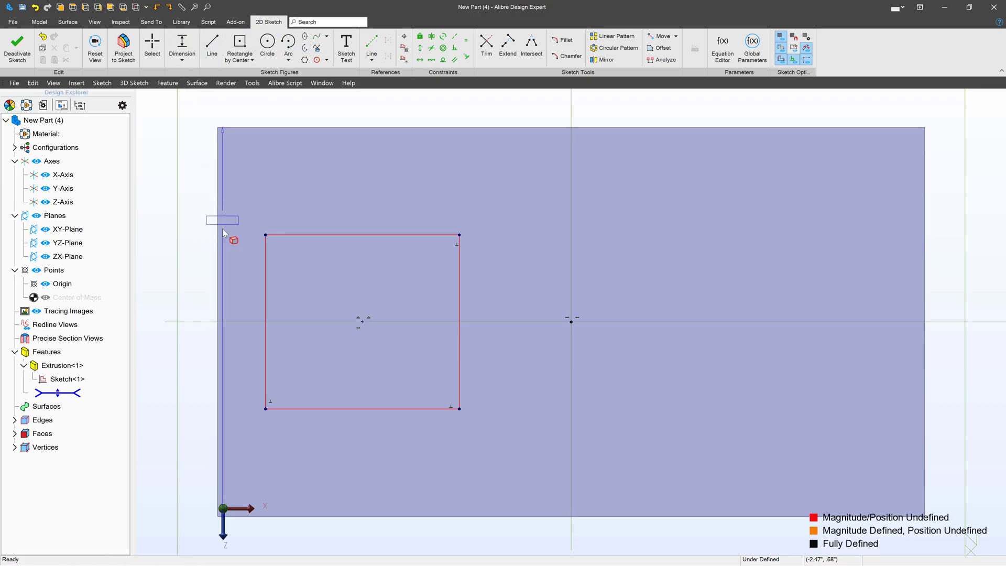
{"action": "left_click", "coordinate": [265, 235]}
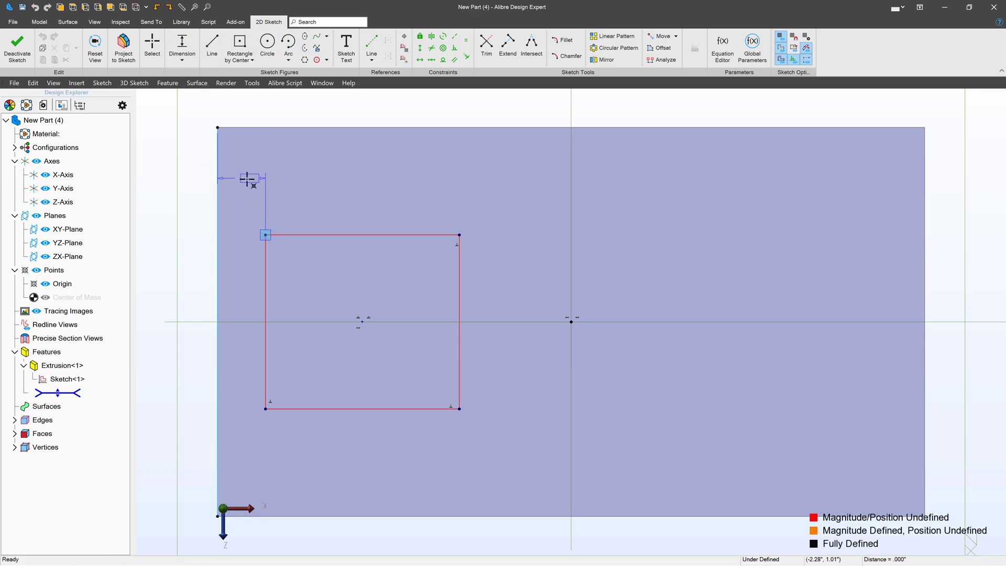
{"action": "left_click", "coordinate": [245, 179]}
{"action": "type", "text": "."}
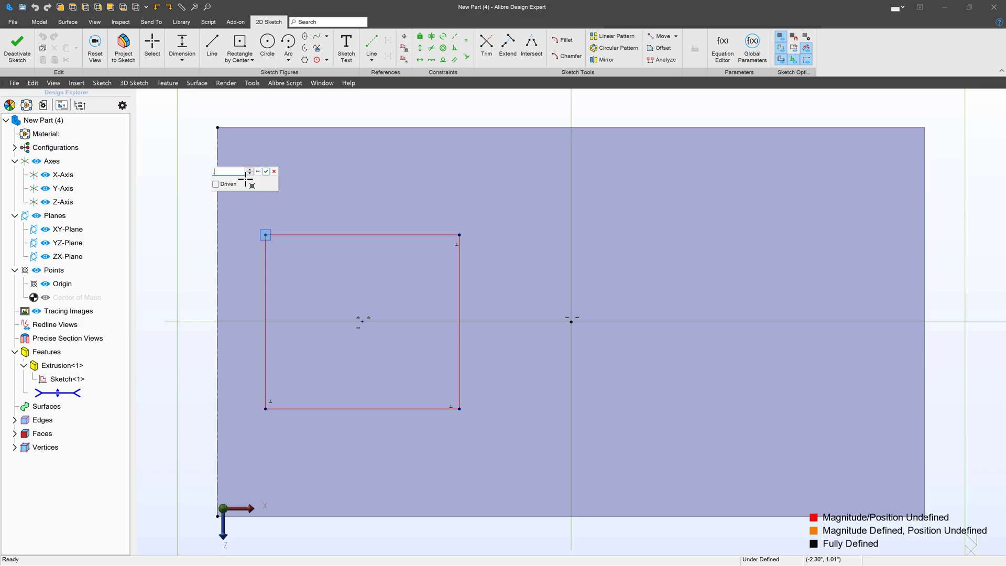
{"action": "type", "text": "25"}
{"action": "key", "text": "Return"}
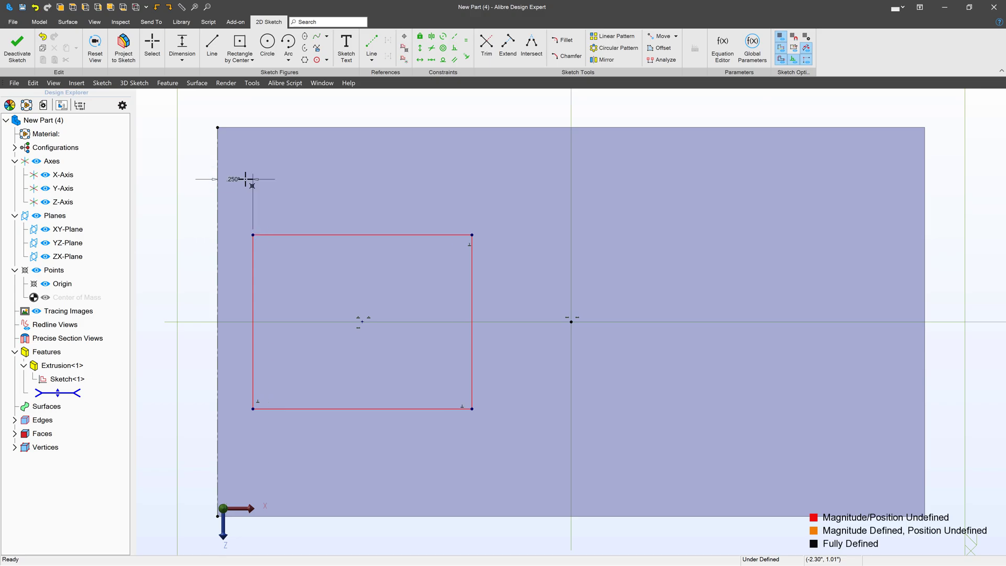
Step: Set the inner rectangle's left side to 2.25 in and constrain its upper edge to be horizontal
{"action": "left_click", "coordinate": [249, 260]}
{"action": "left_click", "coordinate": [160, 254]}
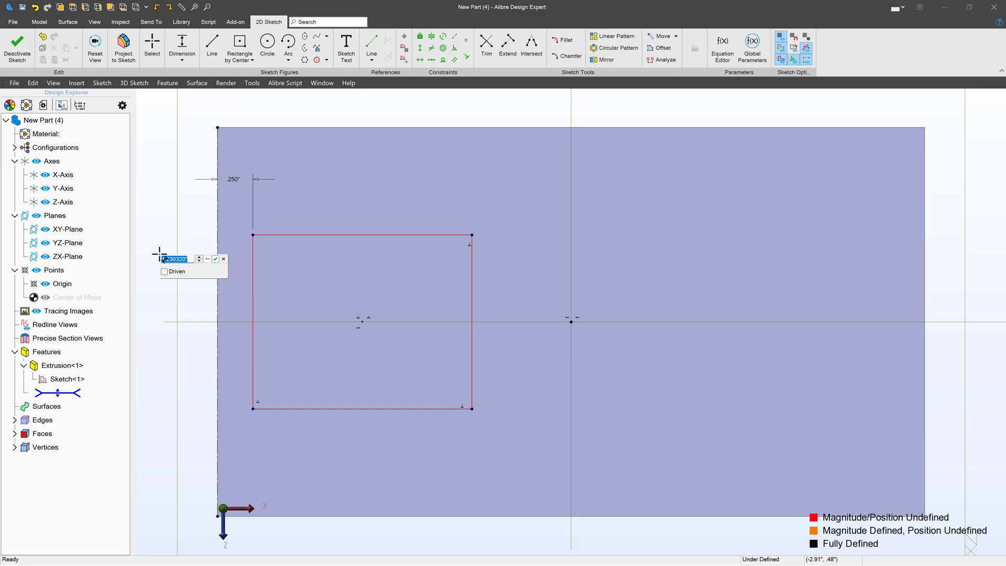
{"action": "key", "text": "Return"}
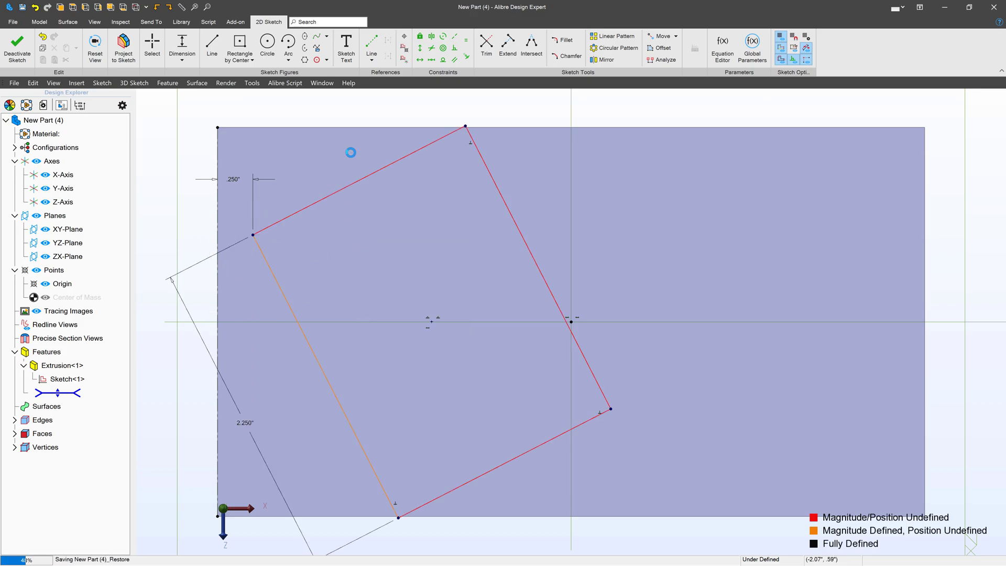
{"action": "left_click", "coordinate": [420, 59]}
{"action": "left_click", "coordinate": [392, 159]}
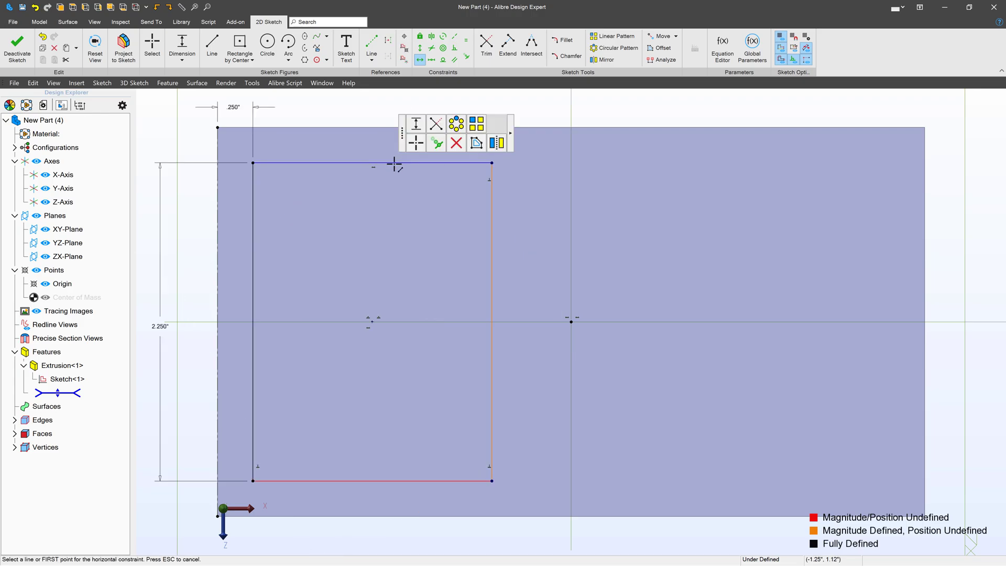
Step: Dimension the inner rectangle's upper edge to 3.75 in and finish the sketch
{"action": "left_click", "coordinate": [182, 46]}
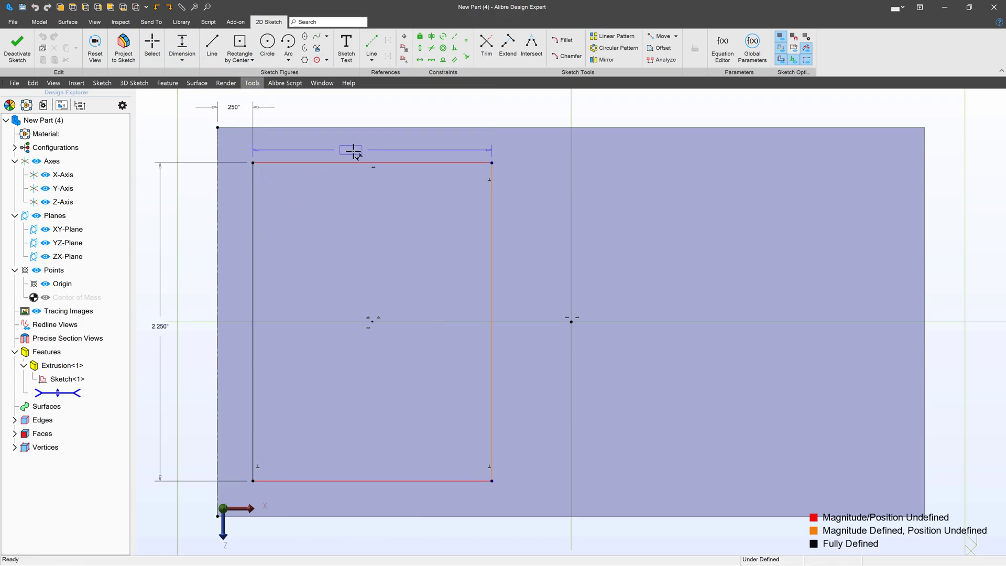
{"action": "left_click", "coordinate": [367, 115]}
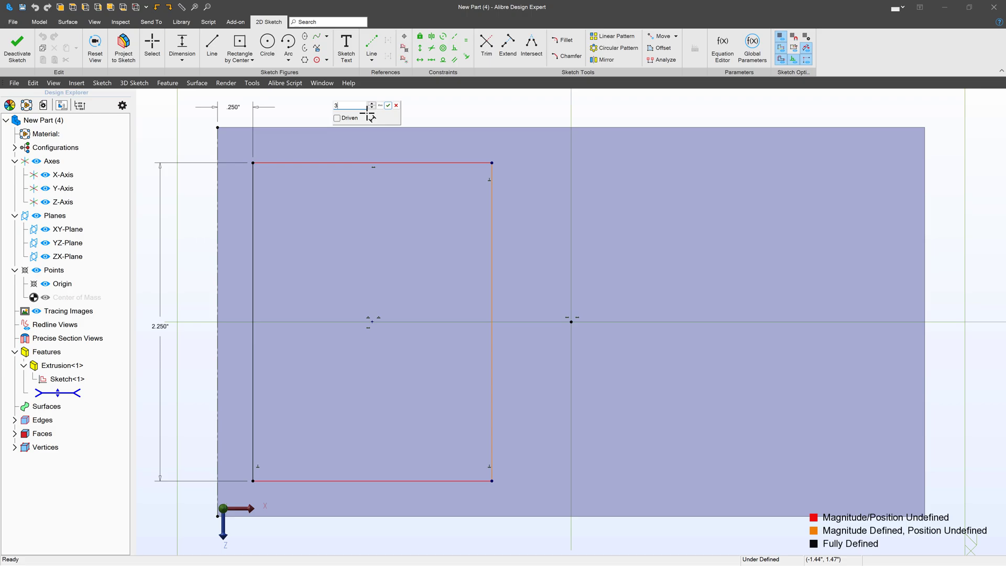
{"action": "type", "text": "3.75"}
{"action": "key", "text": "Return"}
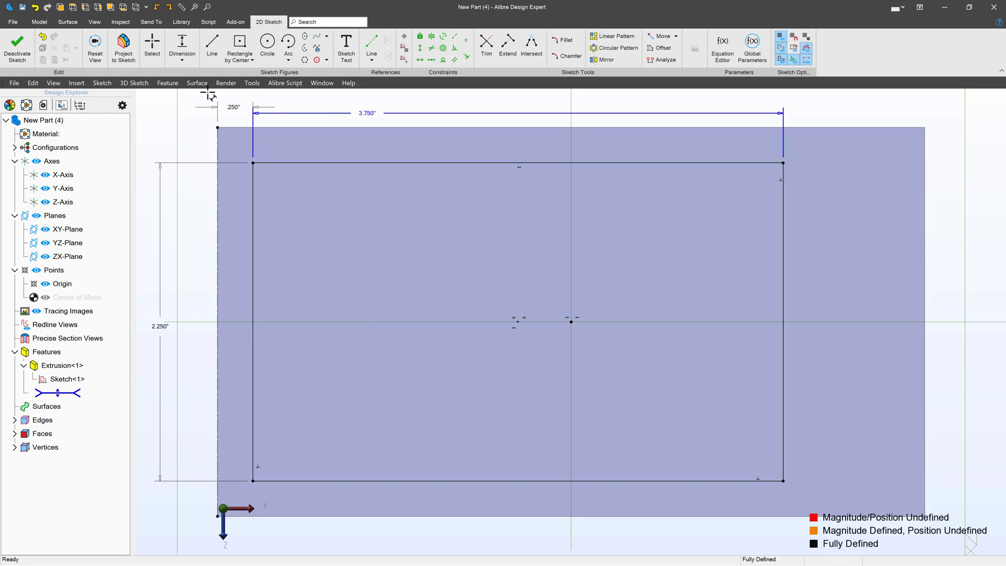
{"action": "left_click", "coordinate": [18, 45]}
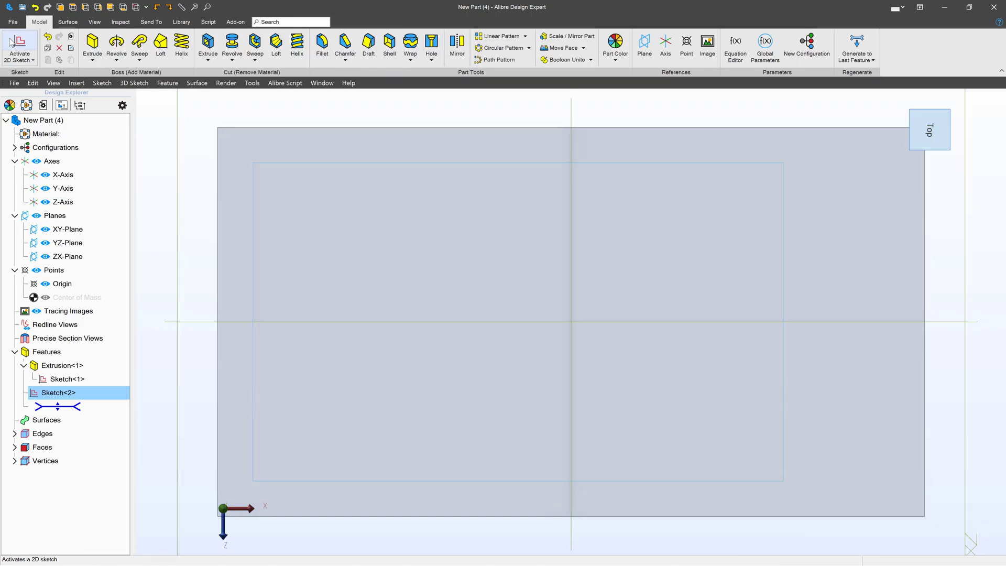
Step: Cut a pocket from the inner rectangle into the plate with a depth of 0.4 in
{"action": "left_click", "coordinate": [209, 45]}
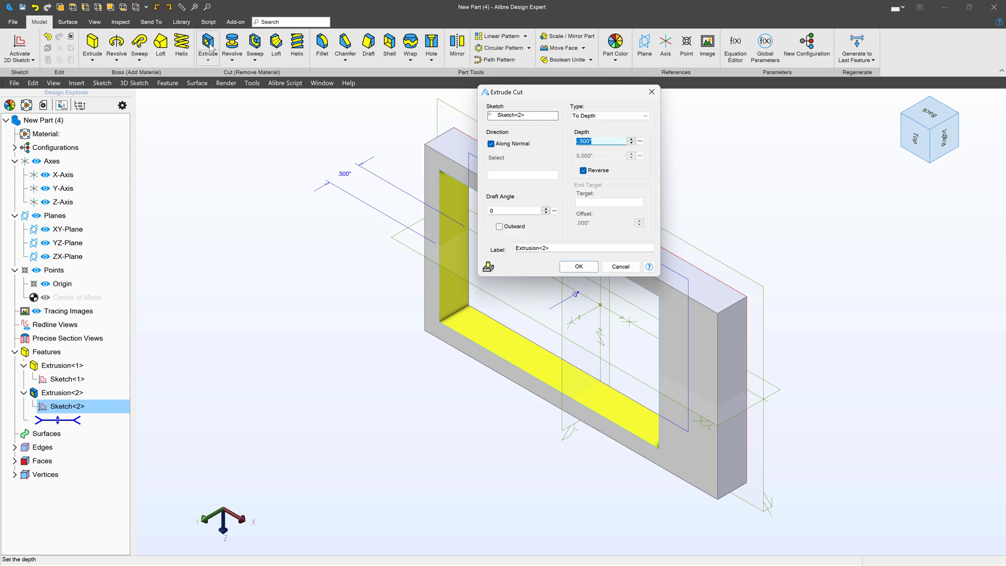
{"action": "type", "text": "-.4"}
{"action": "key", "text": "Return"}
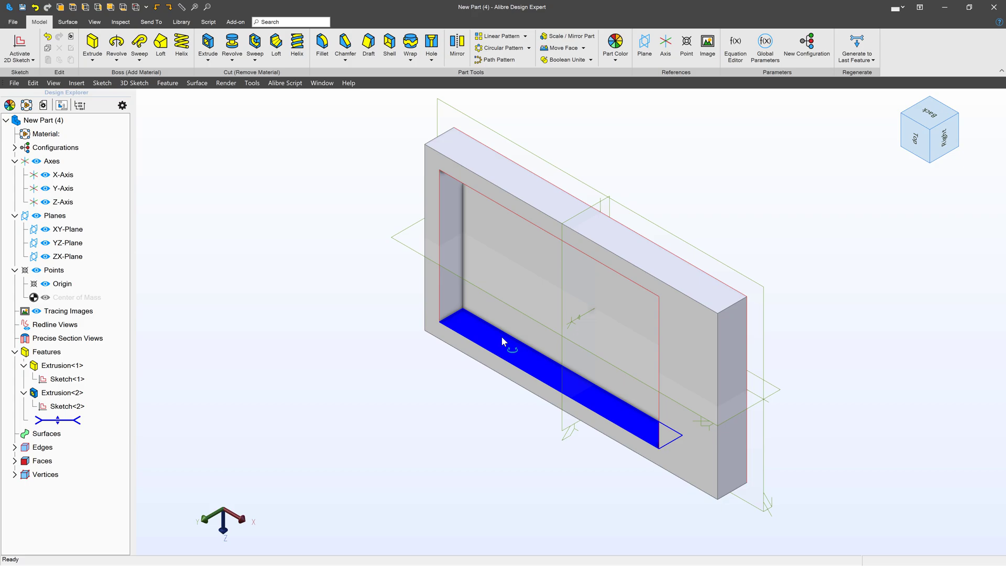
Step: Start a constant-radius fillet on the pocket's floor face with a radius of 0.01 in
{"action": "middle_click_drag", "start_coordinate": [500, 335], "coordinate": [520, 330]}
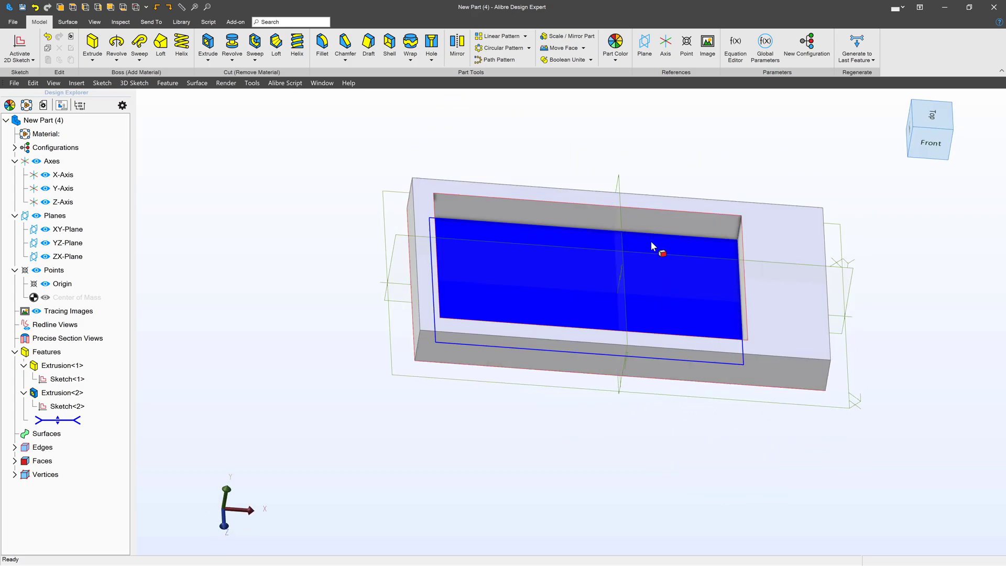
{"action": "middle_click_drag", "start_coordinate": [599, 282], "coordinate": [595, 283]}
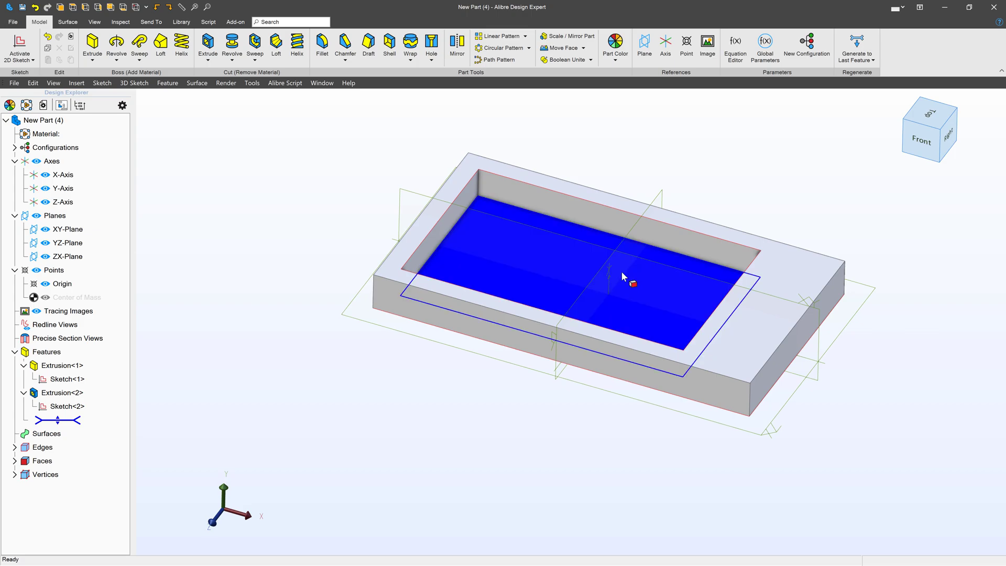
{"action": "left_click", "coordinate": [321, 53]}
{"action": "left_click", "coordinate": [482, 252]}
{"action": "scroll", "coordinate": [429, 257], "scroll_direction": "up", "scroll_amount": 2}
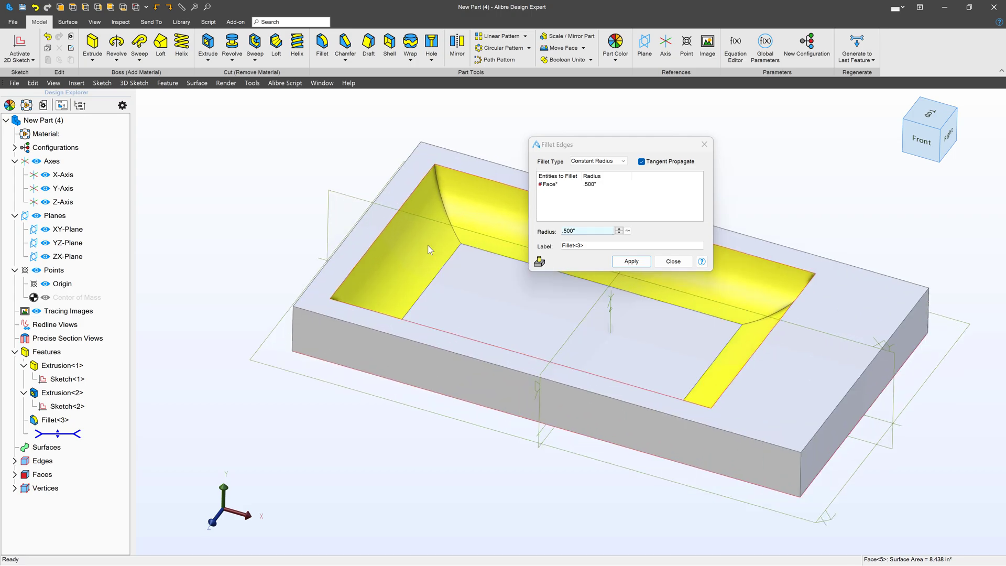
{"action": "scroll", "coordinate": [428, 250], "scroll_direction": "up", "scroll_amount": 1}
{"action": "middle_click_drag", "start_coordinate": [428, 249], "coordinate": [281, 261]}
{"action": "left_click", "coordinate": [593, 231]}
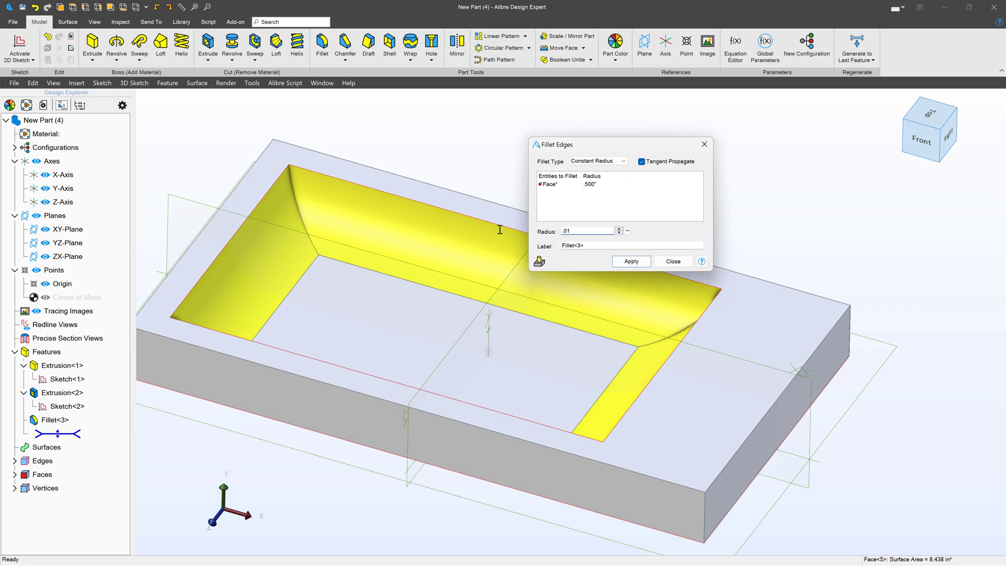
{"action": "left_click", "coordinate": [615, 205]}
Step: Set the pocket floor fillet's radius to 0.02 in
{"action": "left_click", "coordinate": [575, 228]}
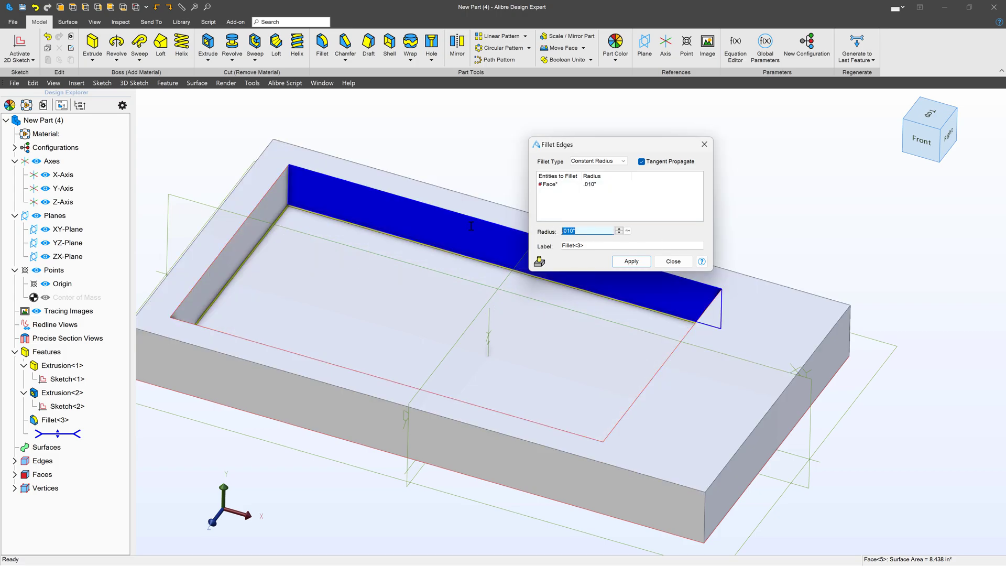
{"action": "type", "text": ".02"}
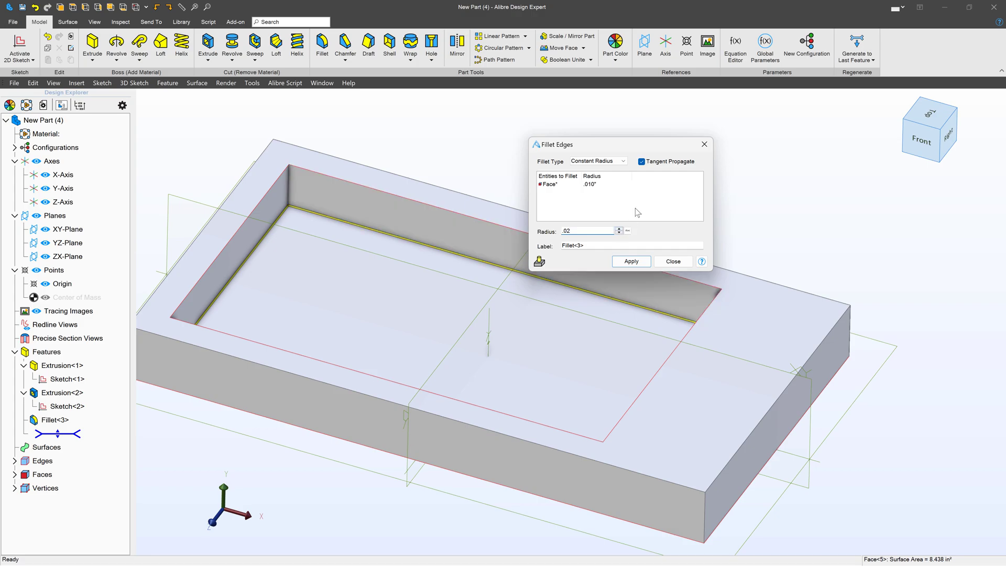
{"action": "left_click", "coordinate": [637, 209]}
Step: Add the pocket's vertical corner edges to the 0.02 in fillet and apply it
{"action": "left_click", "coordinate": [287, 192]}
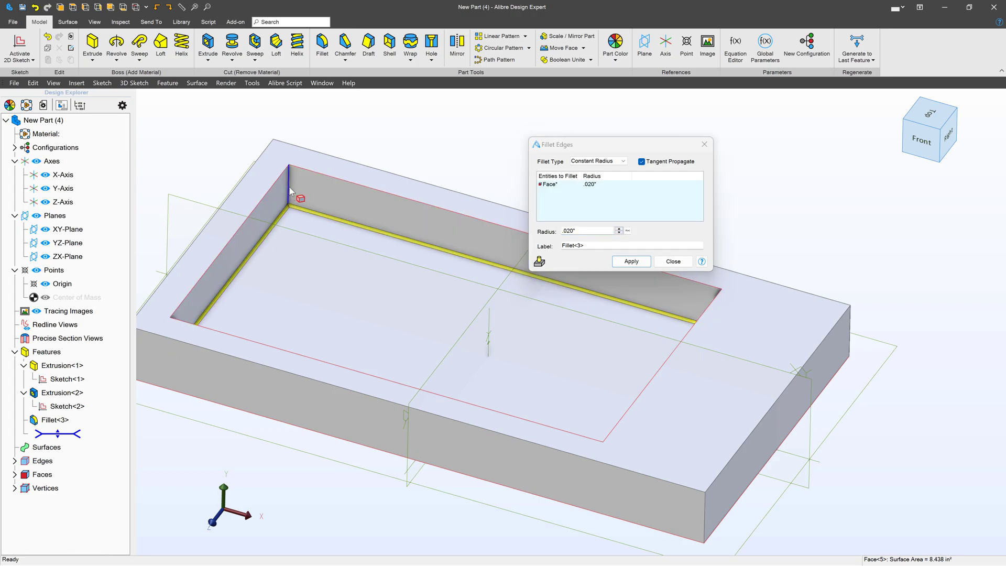
{"action": "right_click_drag", "start_coordinate": [297, 274], "coordinate": [199, 304]}
{"action": "middle_click_drag", "start_coordinate": [496, 226], "coordinate": [390, 240]}
{"action": "scroll", "coordinate": [389, 240], "scroll_direction": "up", "scroll_amount": 3}
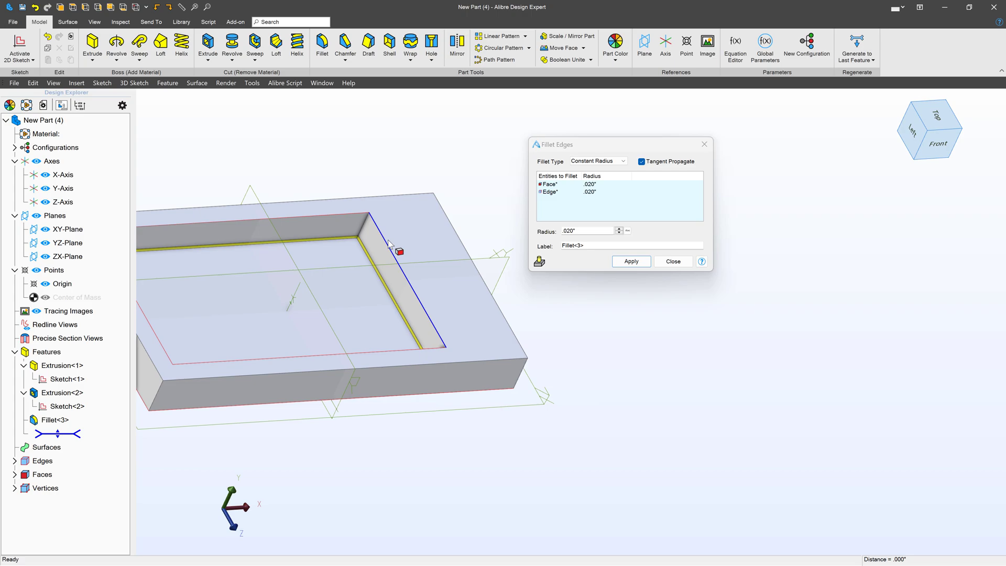
{"action": "left_click", "coordinate": [359, 224]}
{"action": "right_click_drag", "start_coordinate": [359, 224], "coordinate": [378, 277]}
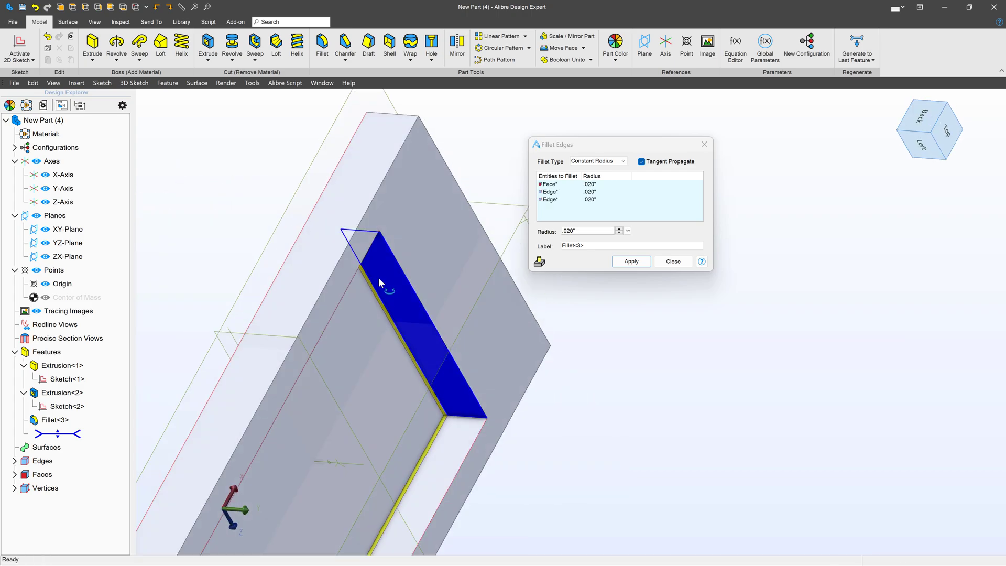
{"action": "left_click", "coordinate": [465, 417]}
{"action": "scroll", "coordinate": [448, 297], "scroll_direction": "down", "scroll_amount": 3}
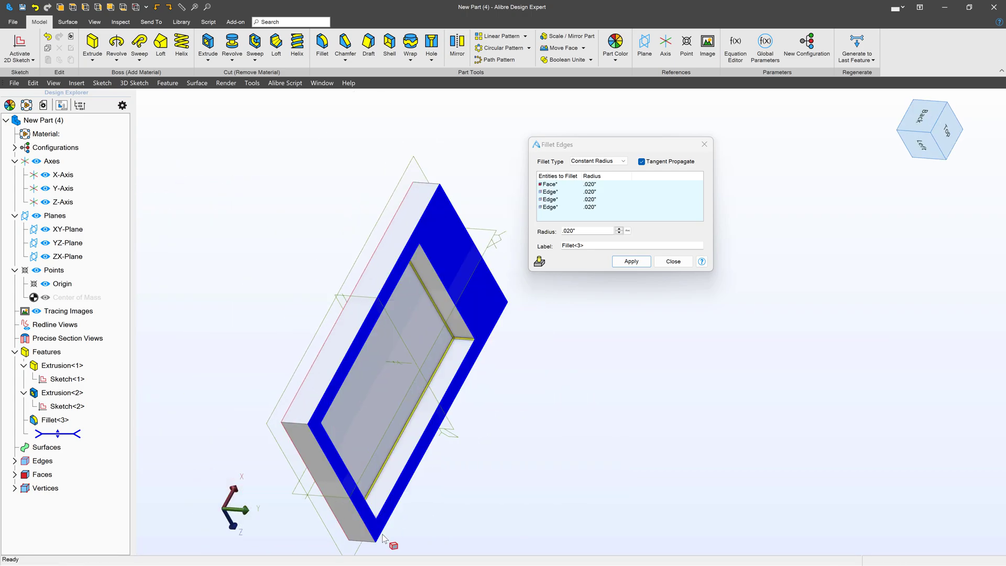
{"action": "right_click_drag", "start_coordinate": [382, 535], "coordinate": [375, 493]}
{"action": "scroll", "coordinate": [351, 503], "scroll_direction": "up", "scroll_amount": 3}
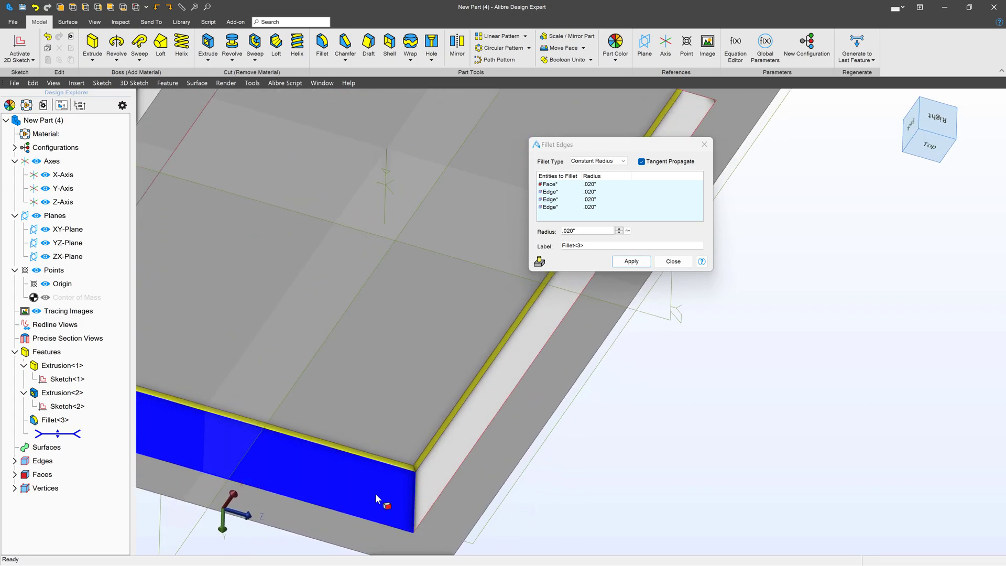
{"action": "left_click", "coordinate": [631, 262]}
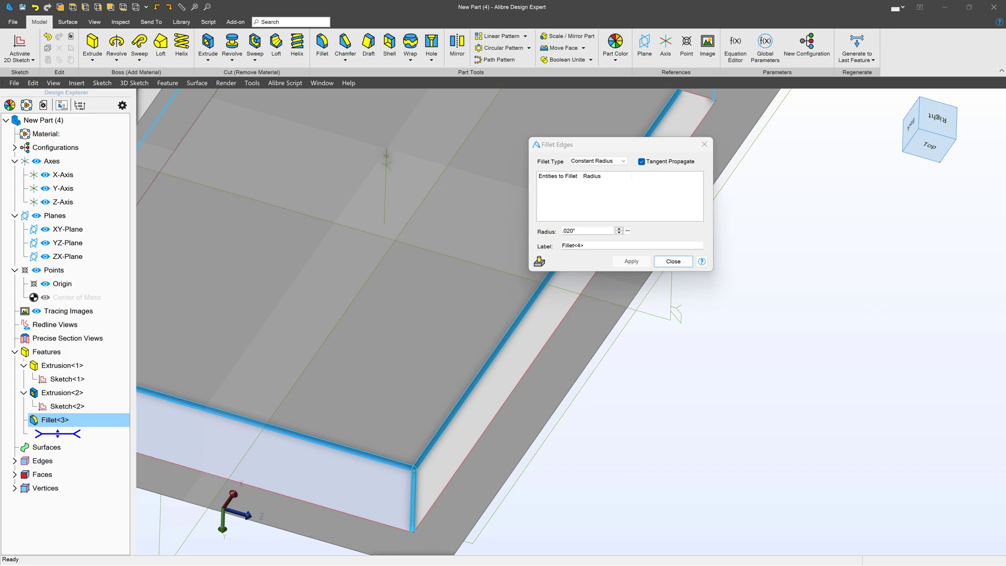
{"action": "scroll", "coordinate": [389, 330], "scroll_direction": "down", "scroll_amount": 3}
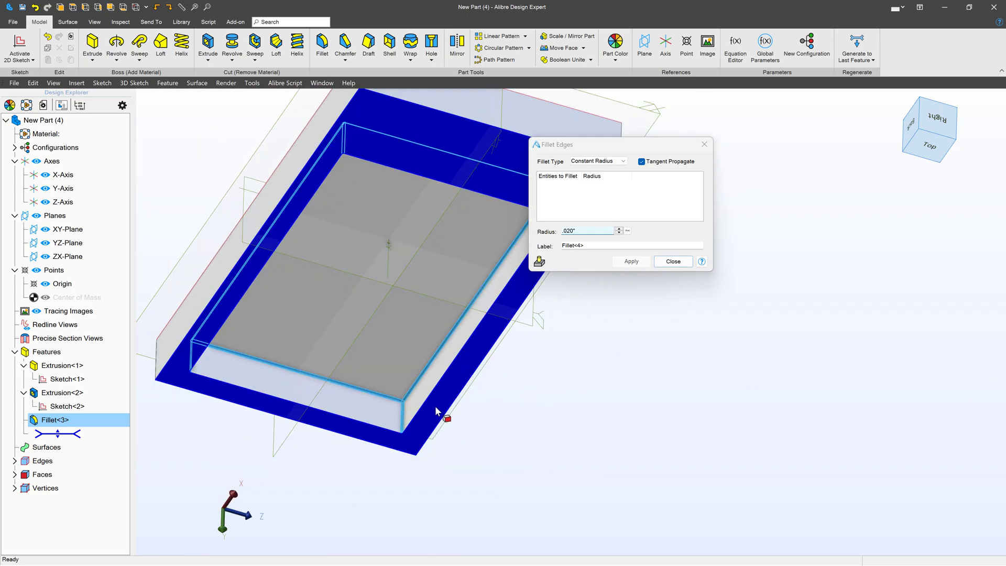
{"action": "left_click", "coordinate": [433, 406]}
{"action": "middle_click_drag", "start_coordinate": [430, 407], "coordinate": [428, 410]}
{"action": "right_click_drag", "start_coordinate": [427, 410], "coordinate": [429, 385]}
{"action": "right_click", "coordinate": [626, 184]}
{"action": "left_click", "coordinate": [648, 203]}
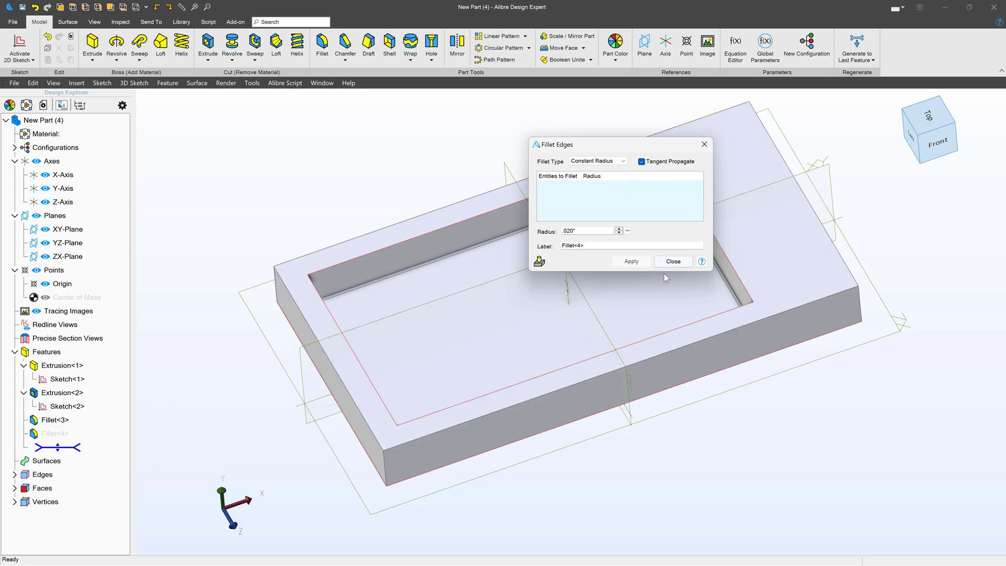
Step: Select the plate's top face for a second fillet and set its radius to 0.1 in
{"action": "scroll", "coordinate": [322, 418], "scroll_direction": "down", "scroll_amount": 4}
{"action": "scroll", "coordinate": [490, 366], "scroll_direction": "up", "scroll_amount": 2}
{"action": "left_click", "coordinate": [530, 322]}
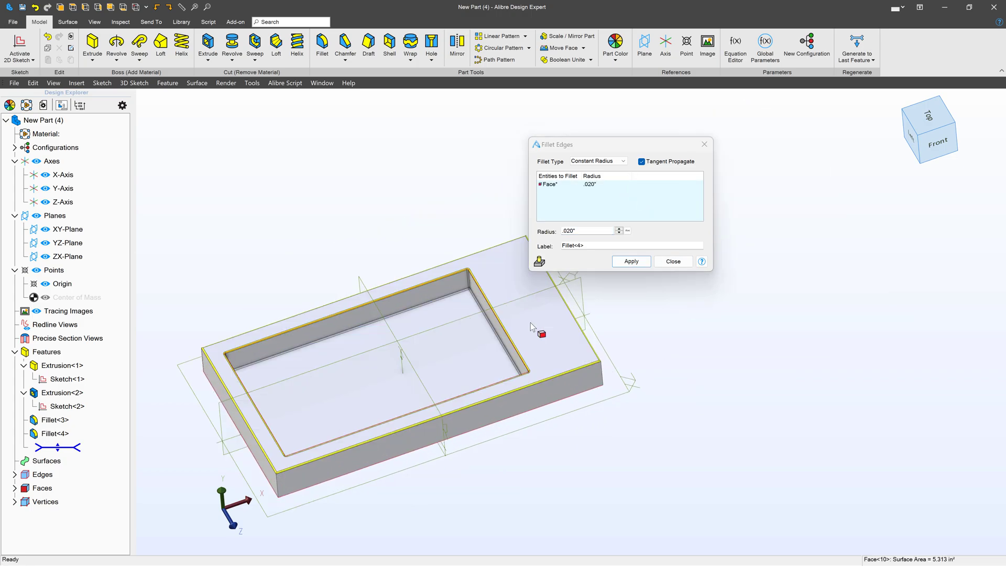
{"action": "scroll", "coordinate": [423, 373], "scroll_direction": "up", "scroll_amount": 5}
{"action": "left_click", "coordinate": [585, 230]}
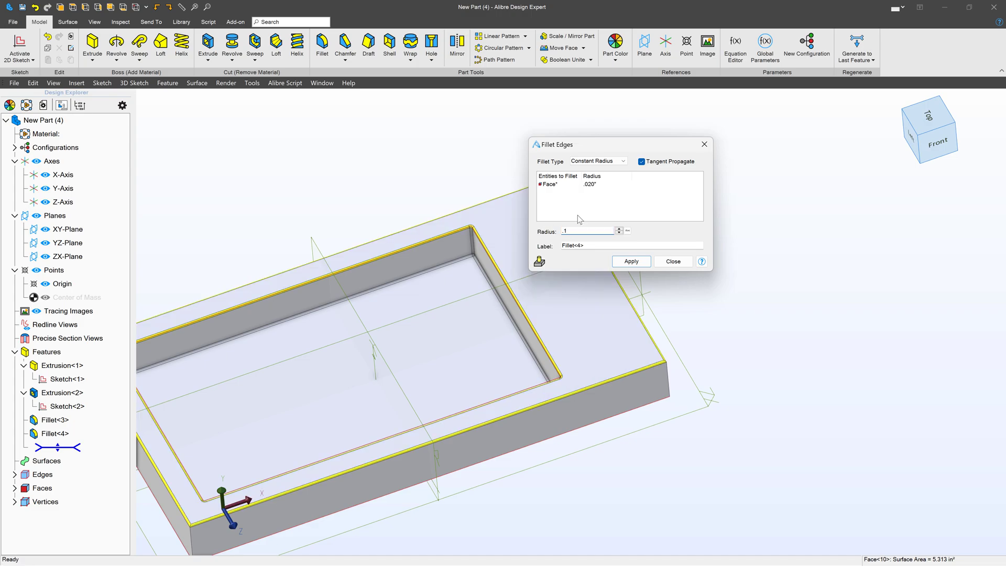
{"action": "key", "text": "Return"}
{"action": "scroll", "coordinate": [612, 394], "scroll_direction": "down", "scroll_amount": 3}
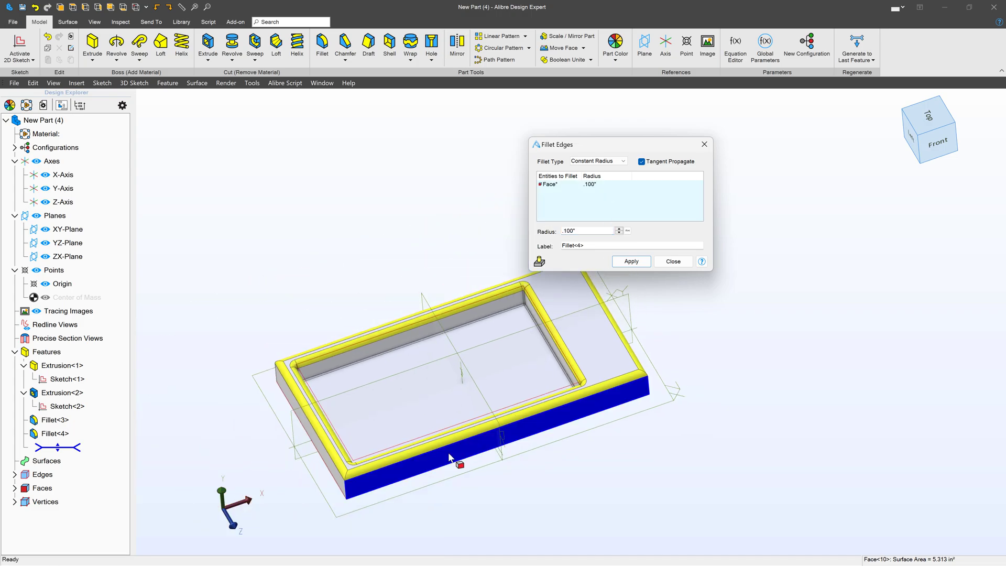
Step: Add the plate's four outer vertical corner edges to the 0.1 in fillet, apply it and finish filleting
{"action": "left_click", "coordinate": [347, 483]}
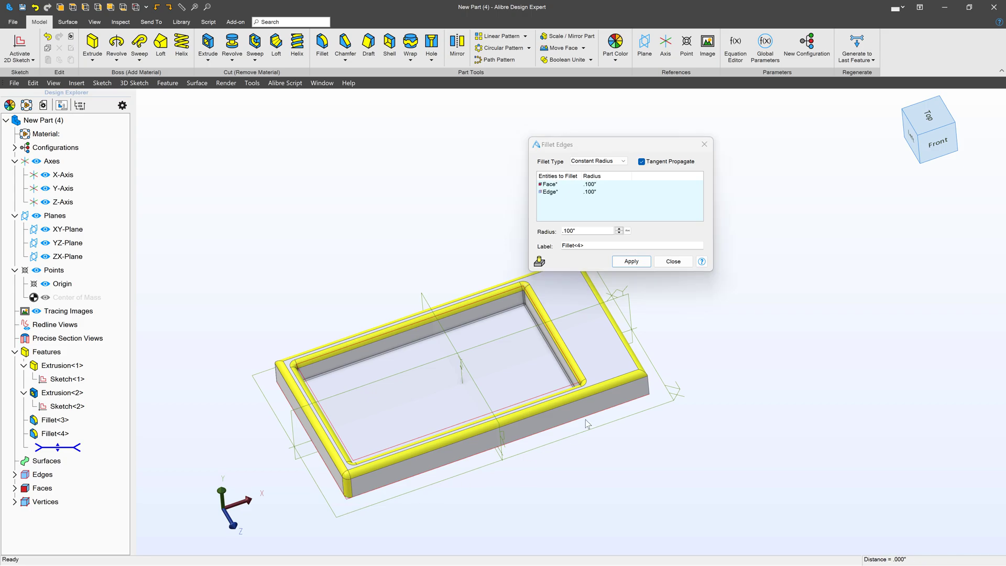
{"action": "left_click", "coordinate": [648, 386]}
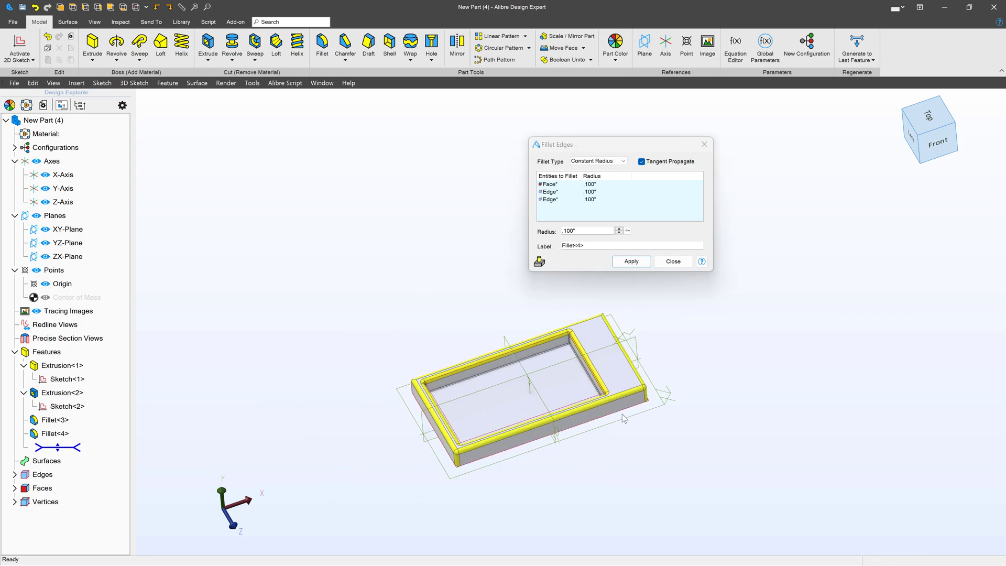
{"action": "middle_click_drag", "start_coordinate": [648, 386], "coordinate": [491, 422]}
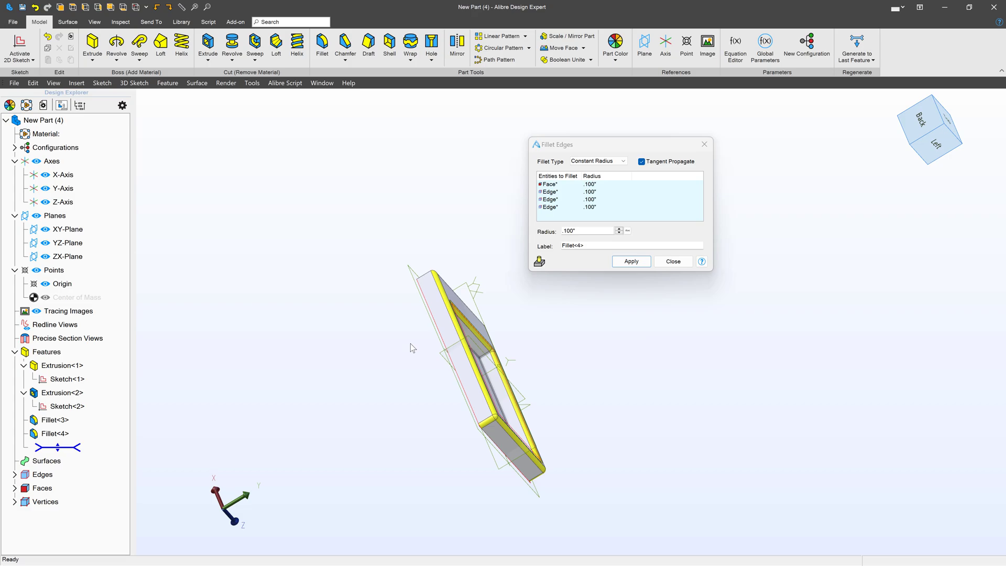
{"action": "middle_click_drag", "start_coordinate": [428, 399], "coordinate": [471, 398]}
{"action": "scroll", "coordinate": [486, 398], "scroll_direction": "up", "scroll_amount": 3}
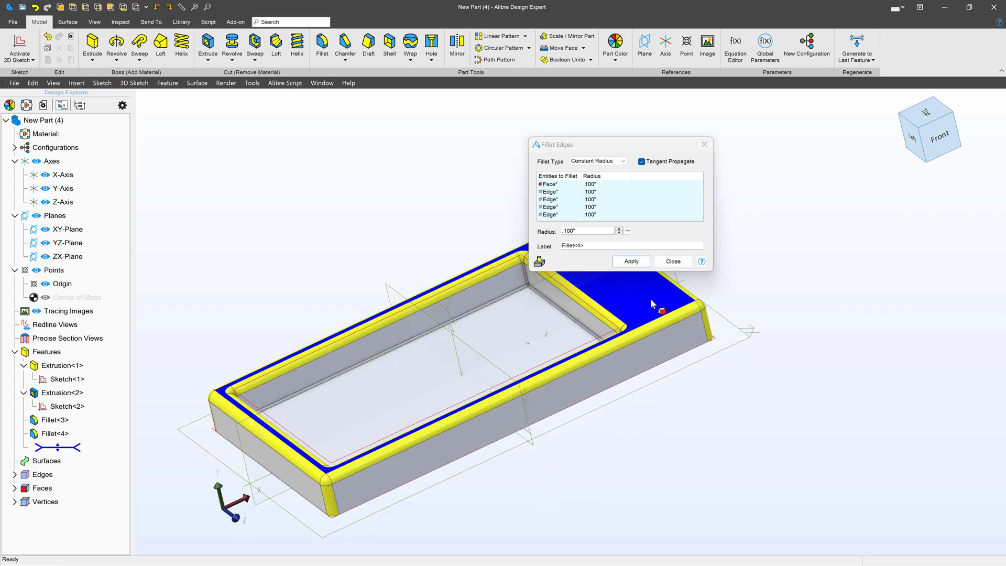
{"action": "left_click", "coordinate": [637, 265]}
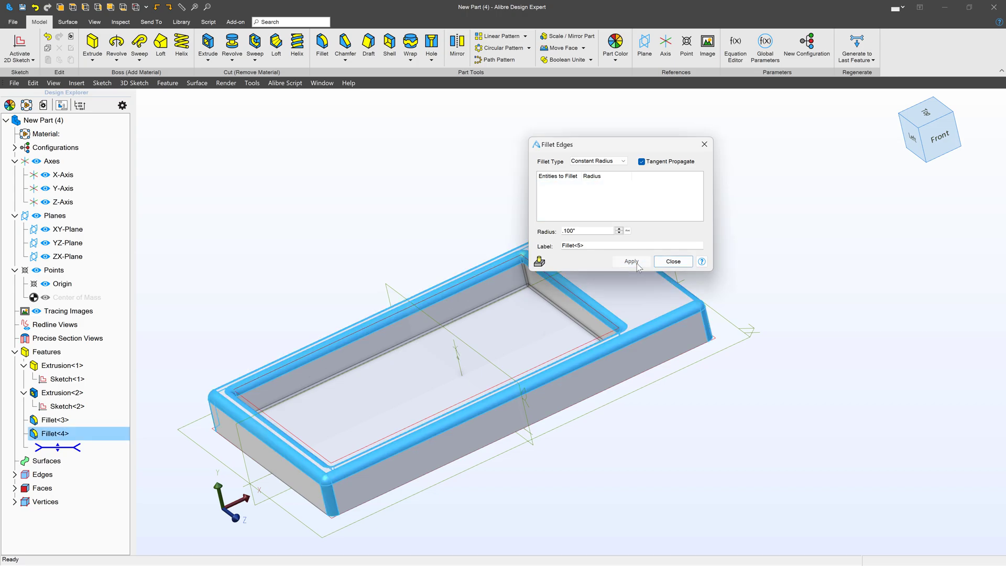
{"action": "left_click", "coordinate": [673, 261]}
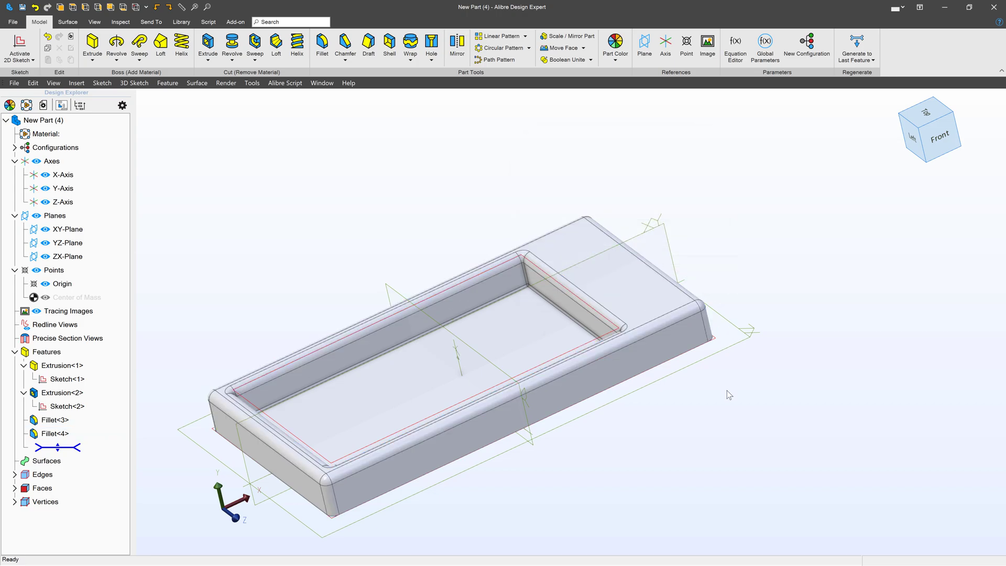
Step: Shell the part with a 0.05 in standard thickness, removing the bottom face
{"action": "middle_click_drag", "start_coordinate": [727, 391], "coordinate": [696, 385]}
{"action": "left_click", "coordinate": [549, 367]}
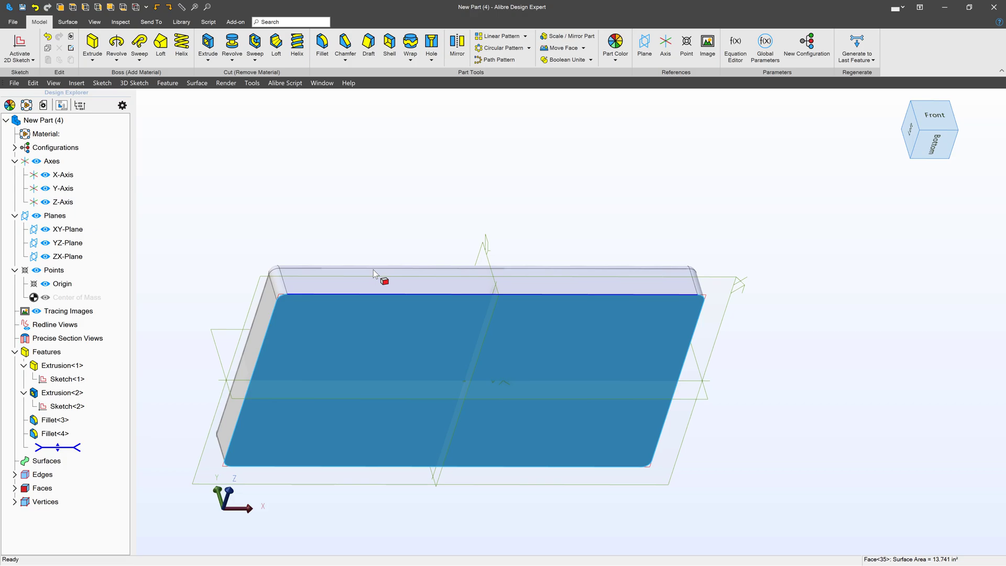
{"action": "left_click", "coordinate": [389, 46]}
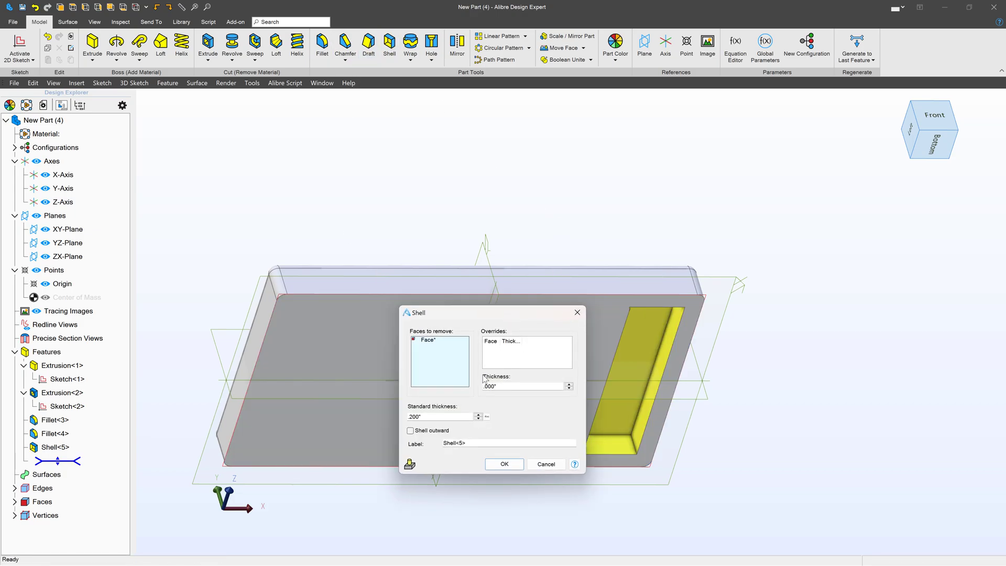
{"action": "left_click", "coordinate": [427, 416]}
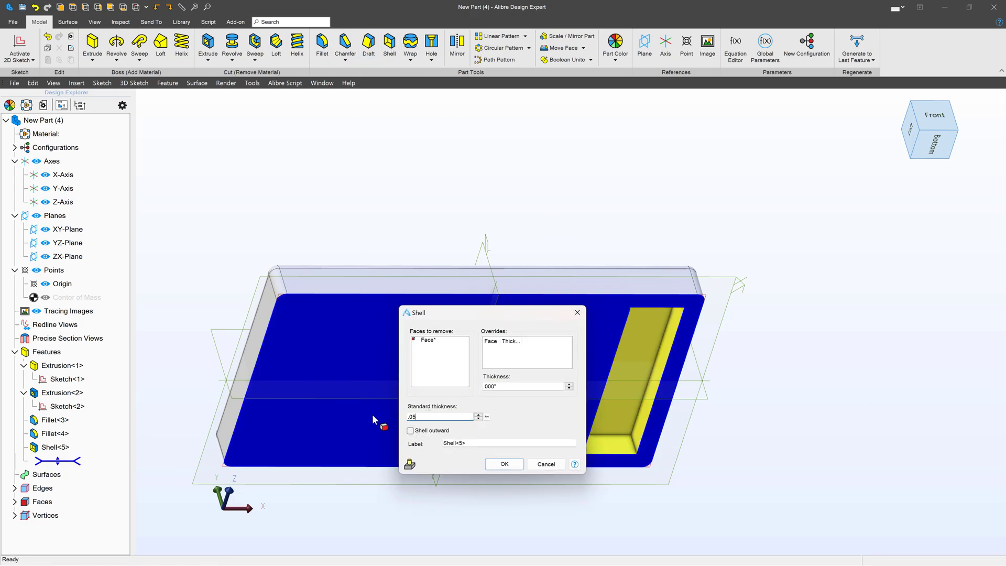
{"action": "left_click", "coordinate": [443, 359]}
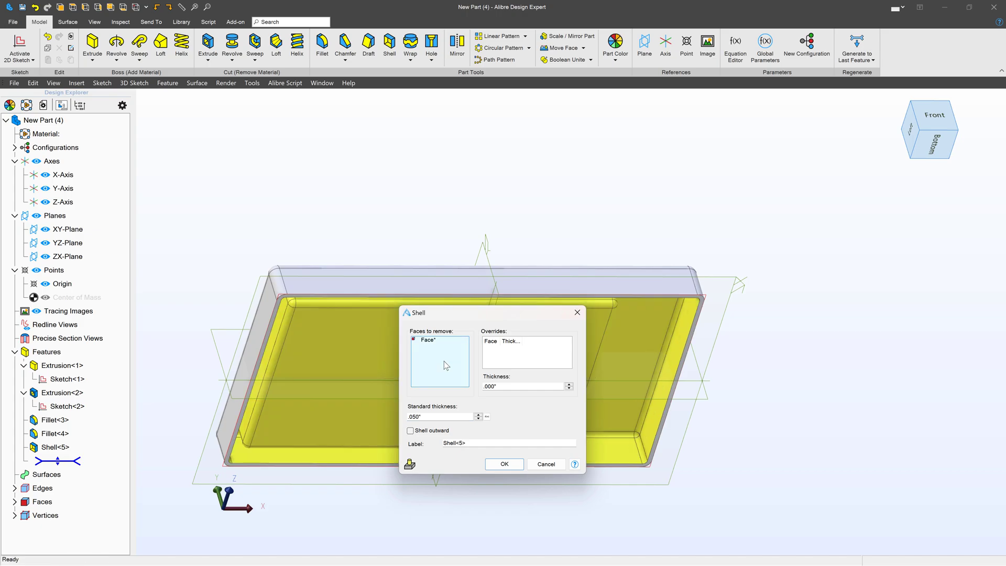
{"action": "left_click", "coordinate": [498, 466]}
{"action": "middle_click_drag", "start_coordinate": [499, 469], "coordinate": [489, 490]}
{"action": "mouse_move", "coordinate": [489, 490]}
{"action": "right_mouse_down"}
{"action": "mouse_move", "coordinate": [451, 460]}
{"action": "mouse_move", "coordinate": [490, 472]}
{"action": "right_mouse_up"}
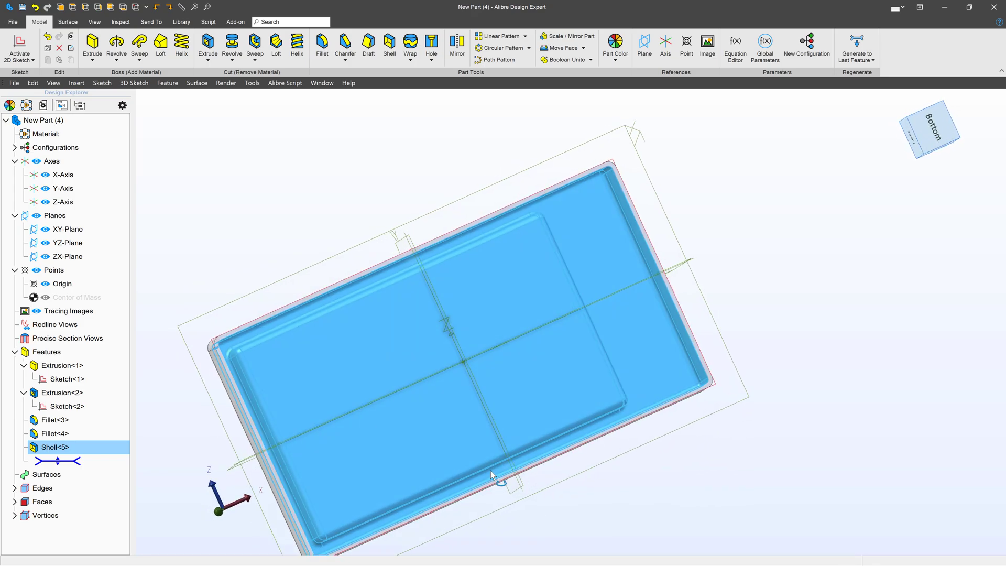
{"action": "middle_click_drag", "start_coordinate": [491, 470], "coordinate": [489, 498]}
{"action": "left_click", "coordinate": [495, 492]}
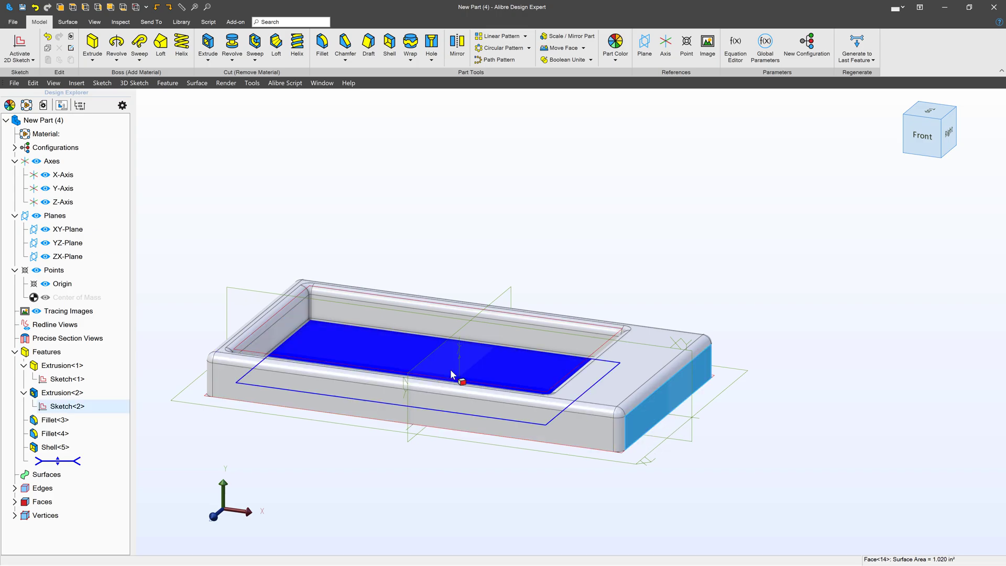
Step: Roll the feature history back to just after the pocket cut, before the first fillet
{"action": "scroll", "coordinate": [426, 356], "scroll_direction": "up", "scroll_amount": 2}
{"action": "middle_click_drag", "start_coordinate": [452, 343], "coordinate": [552, 322]}
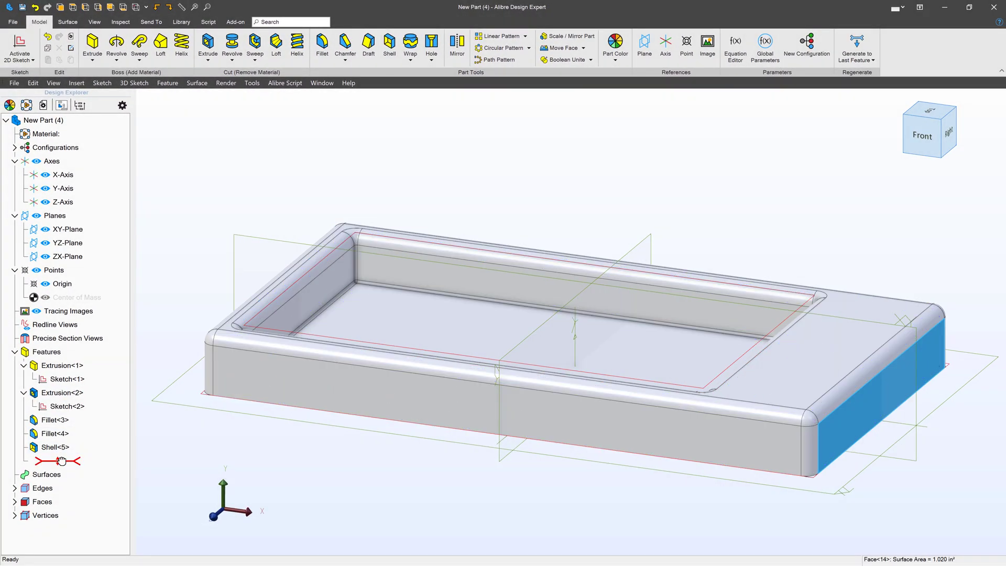
{"action": "left_click_drag", "start_coordinate": [62, 461], "coordinate": [63, 453]}
{"action": "left_click_drag", "start_coordinate": [62, 422], "coordinate": [58, 419]}
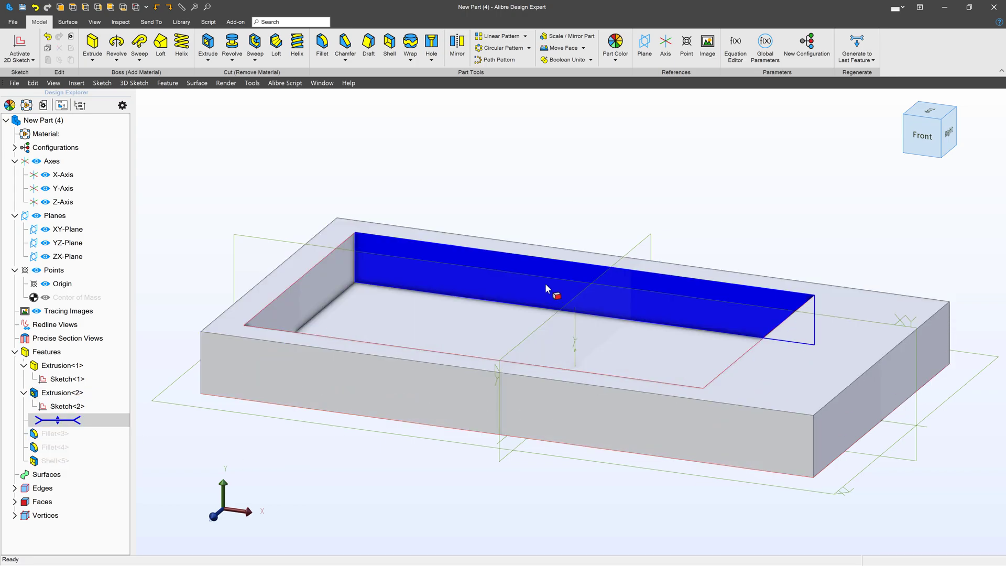
Step: Start a draft on the plate and select the pocket's four inner walls as the faces to draft
{"action": "left_click", "coordinate": [368, 47]}
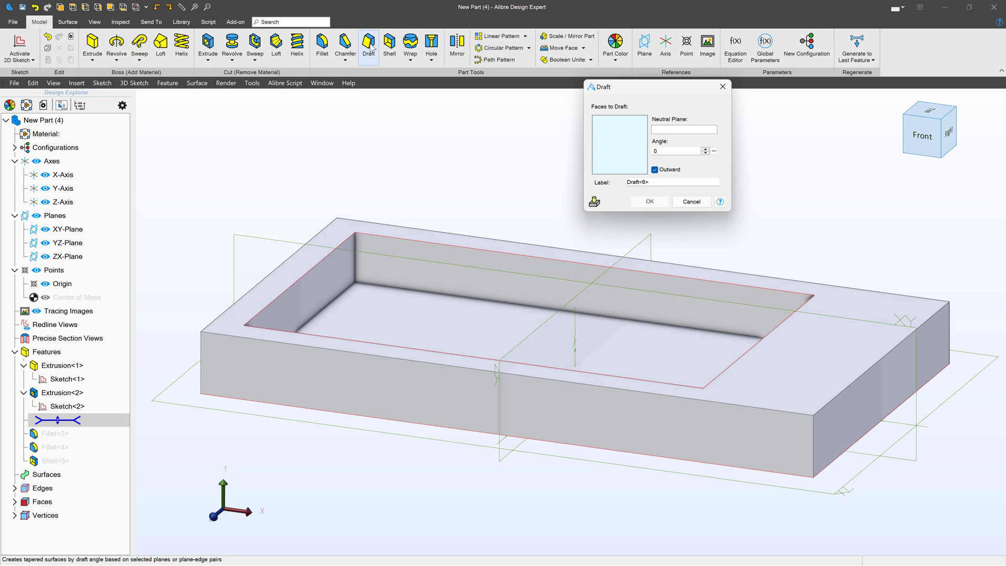
{"action": "left_click_drag", "start_coordinate": [603, 82], "coordinate": [184, 186]}
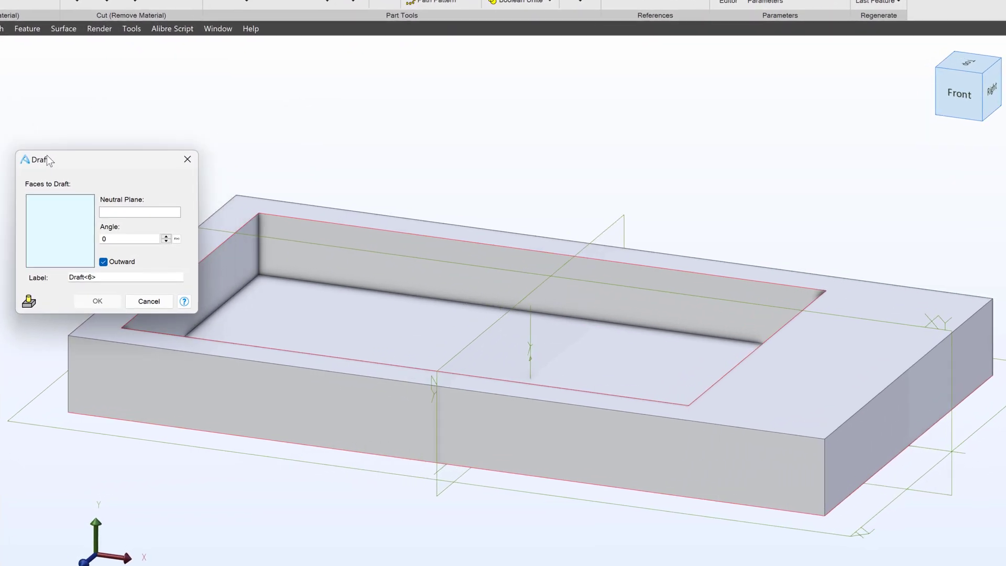
{"action": "left_click", "coordinate": [227, 269]}
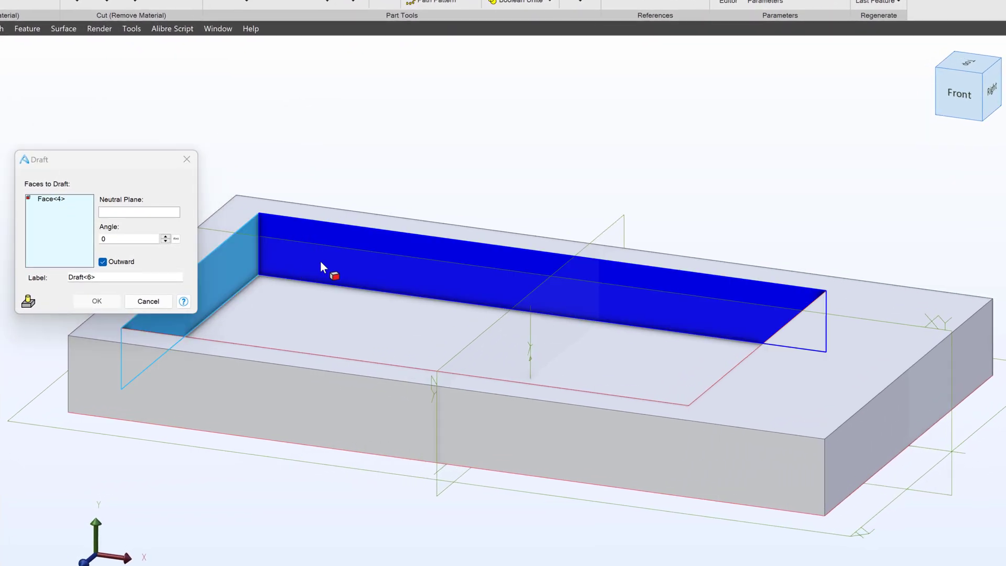
{"action": "left_click", "coordinate": [322, 267]}
{"action": "middle_click_drag", "start_coordinate": [464, 318], "coordinate": [529, 346]}
{"action": "left_click", "coordinate": [708, 366]}
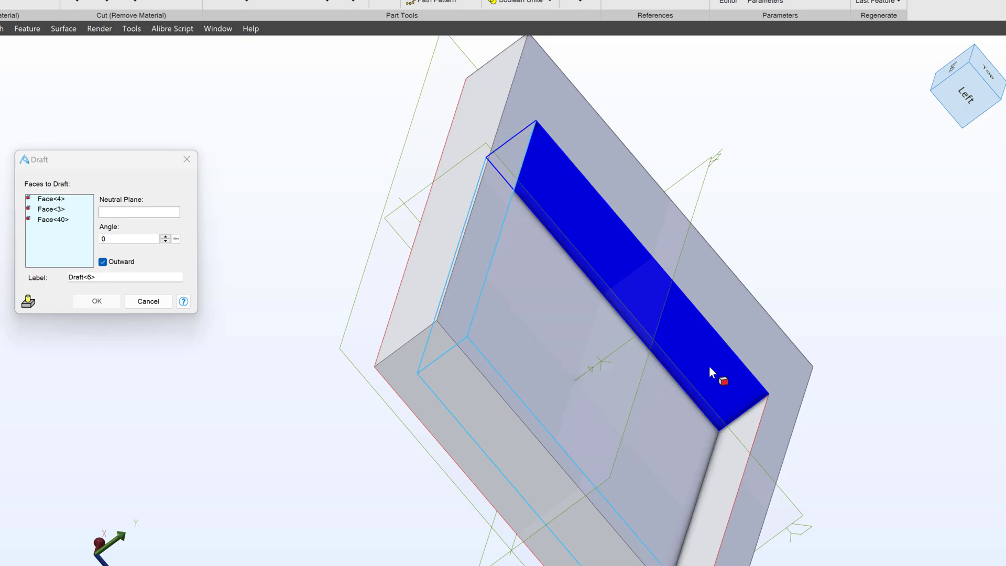
{"action": "left_click", "coordinate": [734, 451]}
Step: Add the plate's four outer side faces to the faces to draft
{"action": "middle_click_drag", "start_coordinate": [735, 451], "coordinate": [654, 512]}
{"action": "left_click", "coordinate": [456, 442]}
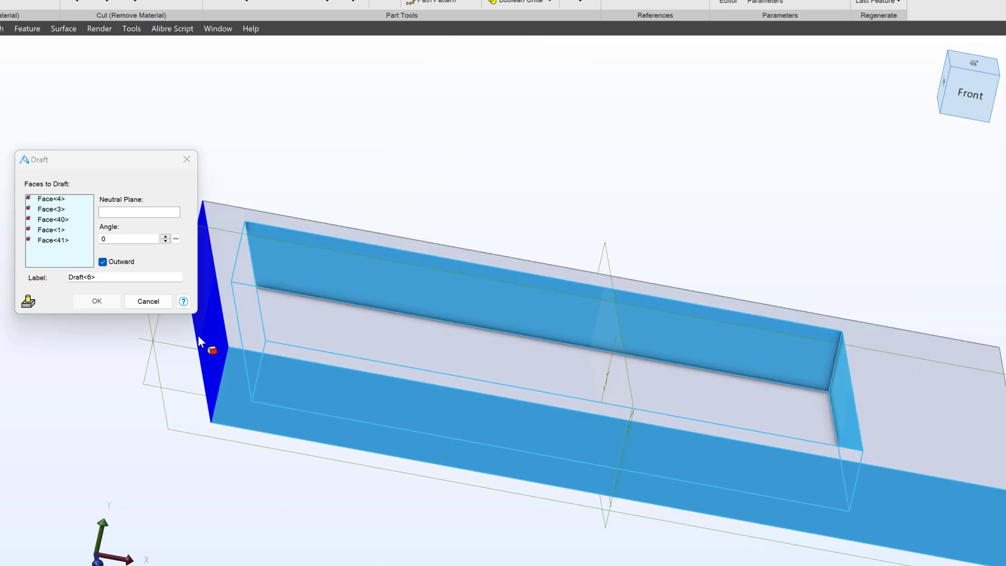
{"action": "left_click", "coordinate": [199, 335]}
{"action": "middle_click_drag", "start_coordinate": [284, 389], "coordinate": [251, 401]}
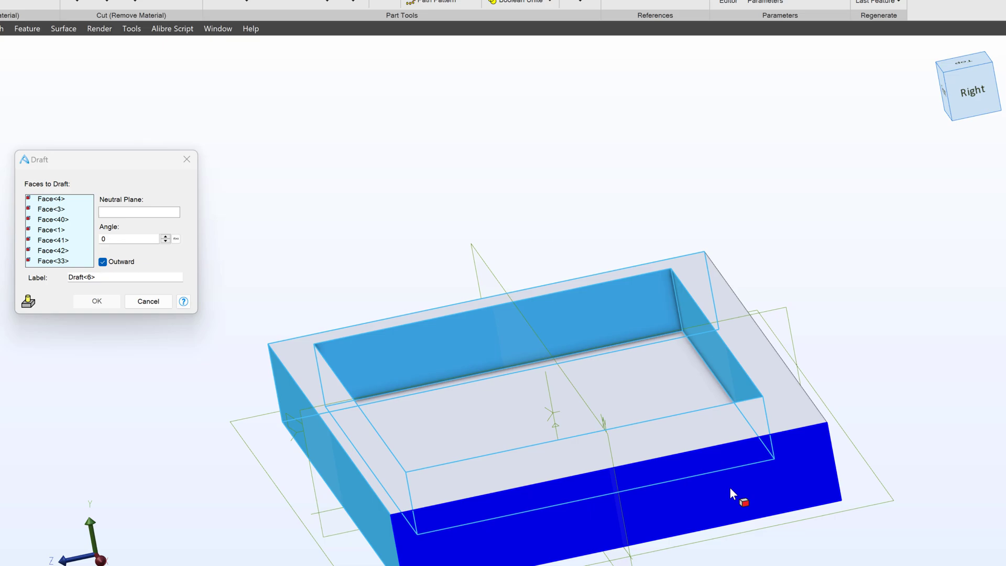
{"action": "middle_click_drag", "start_coordinate": [731, 492], "coordinate": [808, 476]}
{"action": "left_click", "coordinate": [682, 477]}
Step: Use the pocket floor as the draft's neutral plane and set the draft angle to 3°
{"action": "middle_click_drag", "start_coordinate": [682, 478], "coordinate": [721, 465]}
{"action": "scroll", "coordinate": [784, 287], "scroll_direction": "down", "scroll_amount": 3}
{"action": "scroll", "coordinate": [358, 334], "scroll_direction": "up", "scroll_amount": 1}
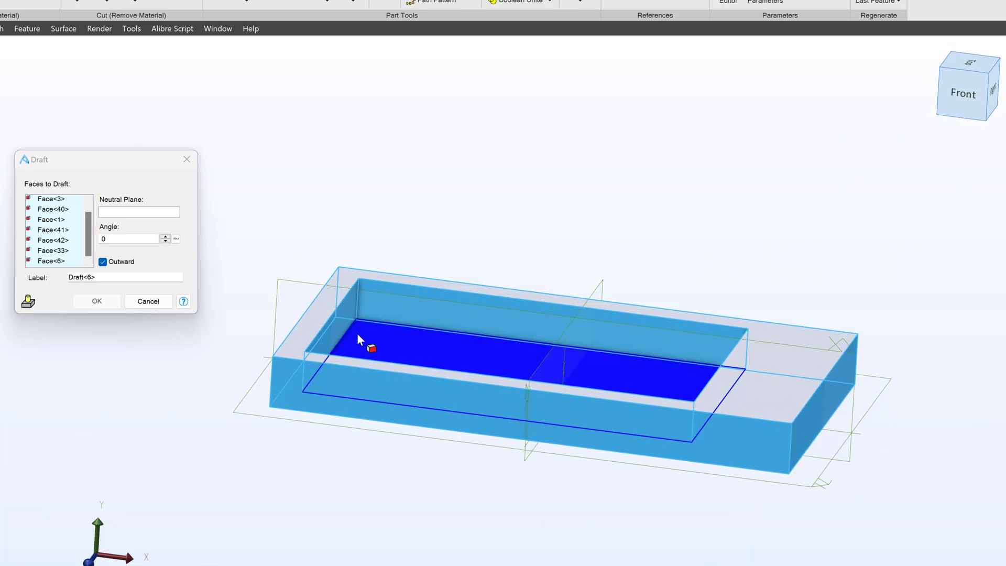
{"action": "scroll", "coordinate": [357, 335], "scroll_direction": "up", "scroll_amount": 2}
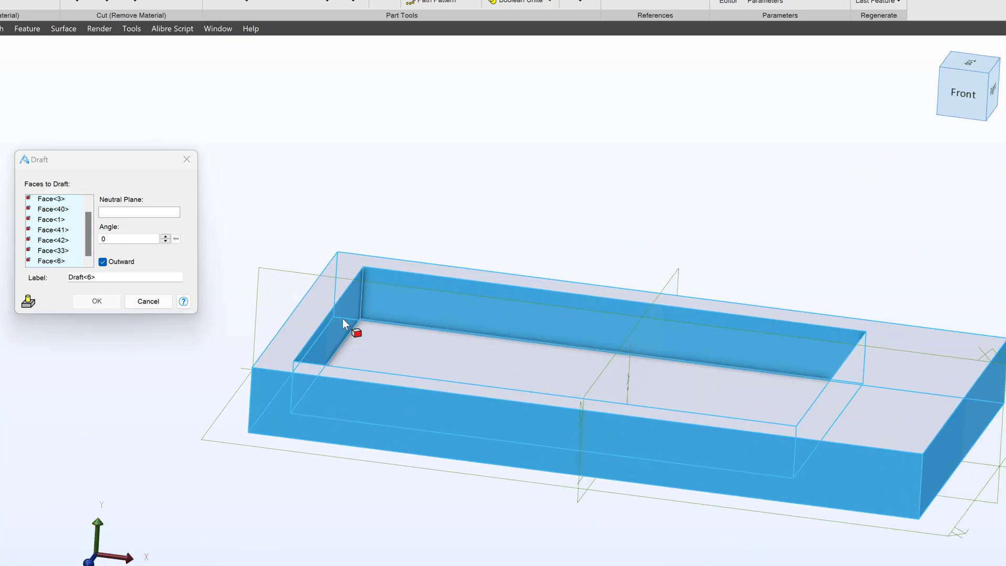
{"action": "left_click", "coordinate": [157, 211]}
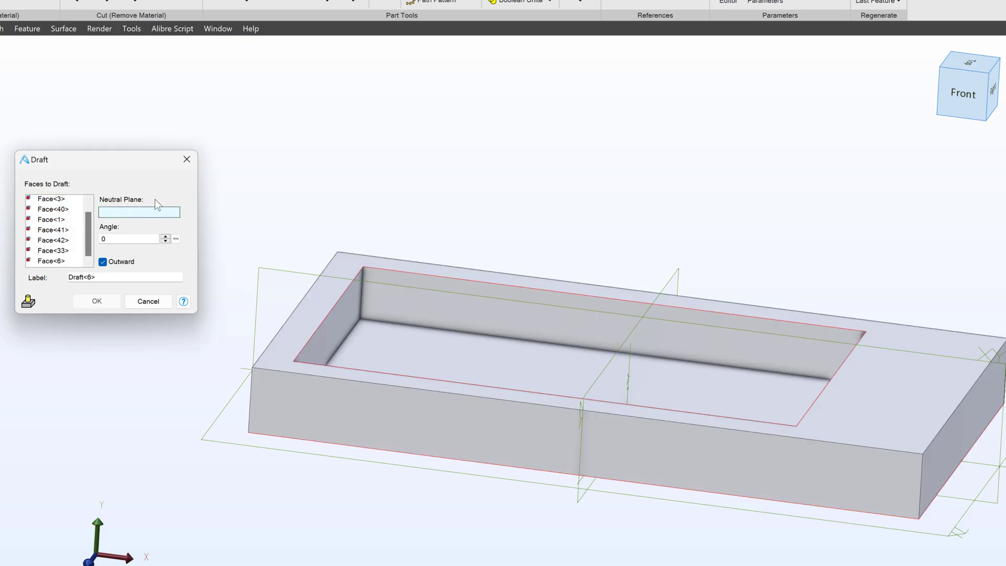
{"action": "left_click", "coordinate": [446, 352]}
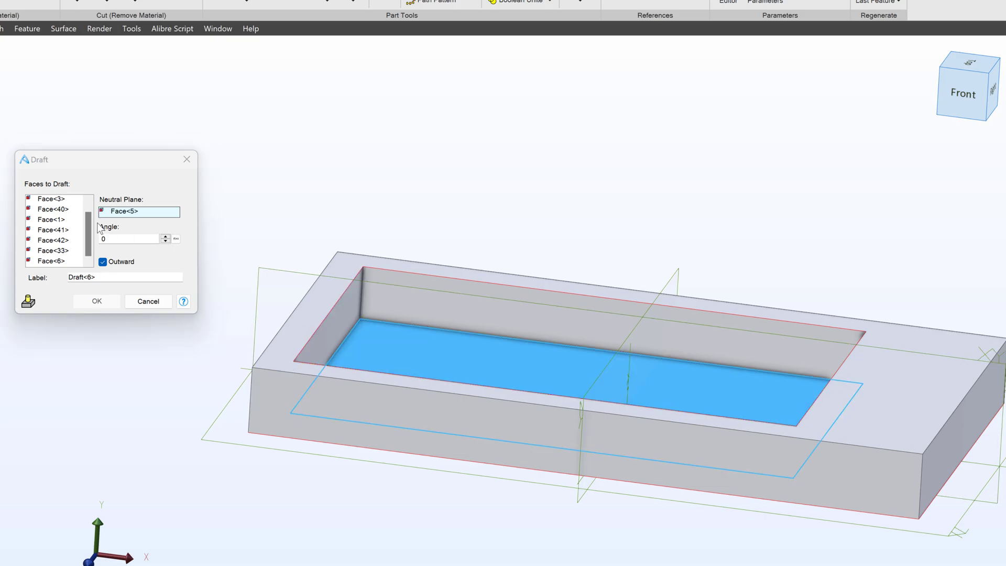
{"action": "left_click", "coordinate": [131, 240]}
{"action": "scroll", "coordinate": [256, 325], "scroll_direction": "up", "scroll_amount": 5}
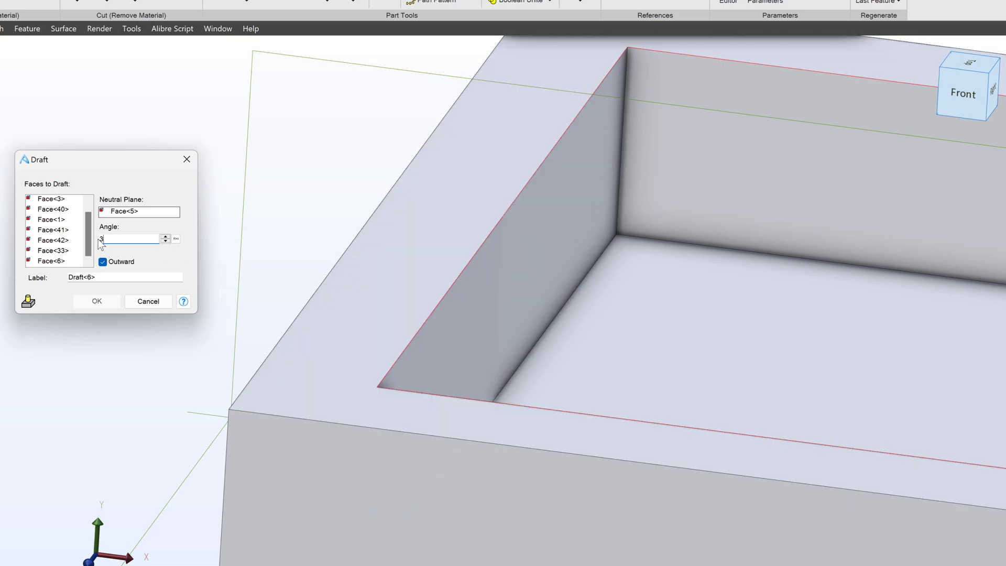
{"action": "left_click", "coordinate": [127, 211]}
Step: Apply the outward draft to the selected faces and roll the feature history forward to just after the shell
{"action": "scroll", "coordinate": [221, 360], "scroll_direction": "down", "scroll_amount": 5}
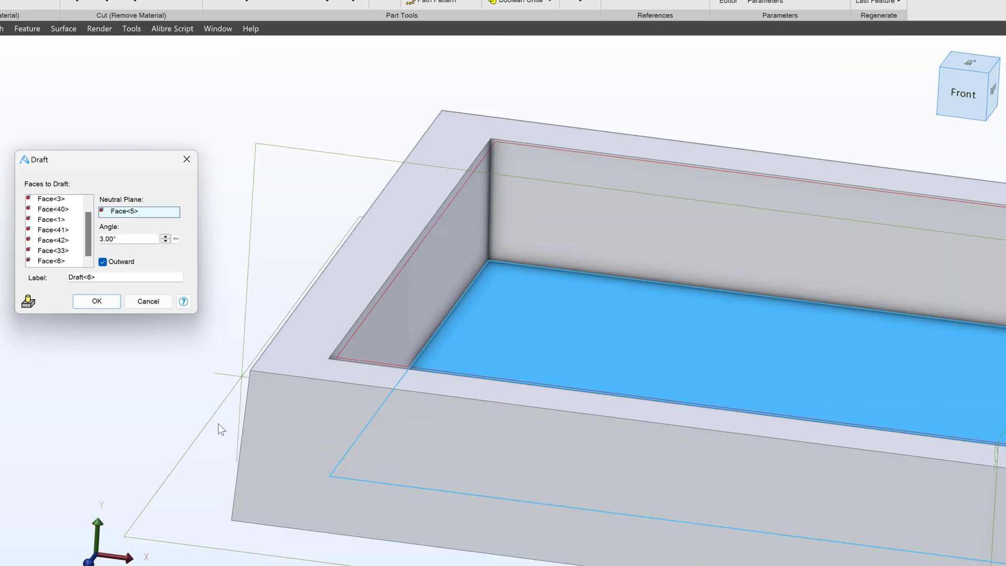
{"action": "middle_click_drag", "start_coordinate": [365, 304], "coordinate": [365, 325]}
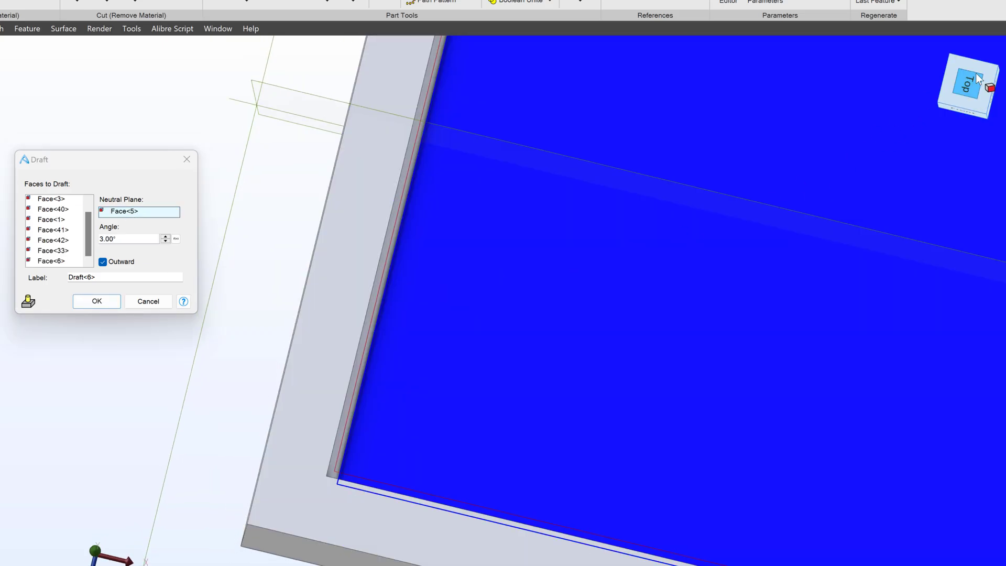
{"action": "left_click", "coordinate": [968, 84]}
{"action": "scroll", "coordinate": [659, 281], "scroll_direction": "up", "scroll_amount": 5}
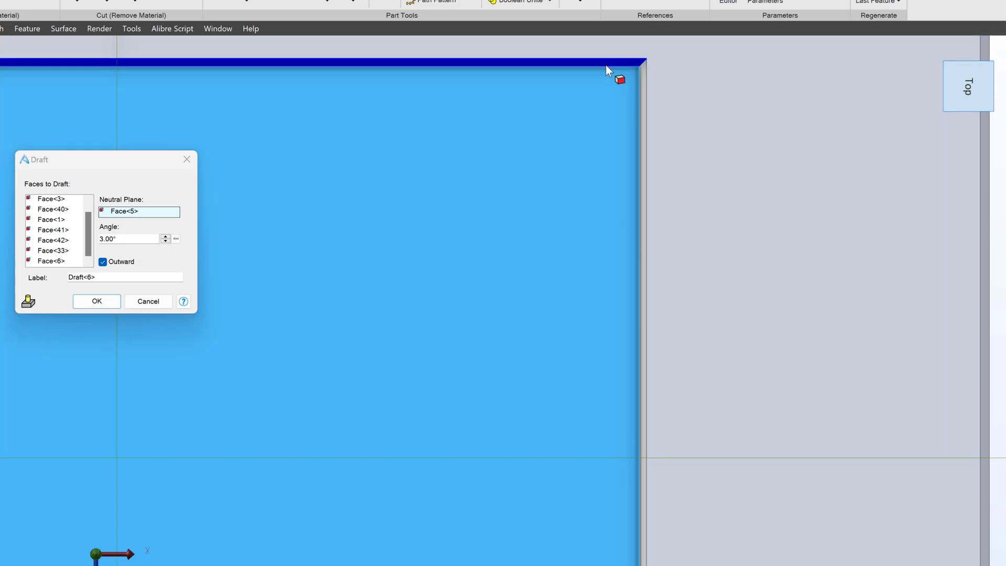
{"action": "scroll", "coordinate": [600, 92], "scroll_direction": "down", "scroll_amount": 5}
{"action": "middle_click_drag", "start_coordinate": [541, 250], "coordinate": [545, 227]}
{"action": "scroll", "coordinate": [371, 95], "scroll_direction": "up", "scroll_amount": 3}
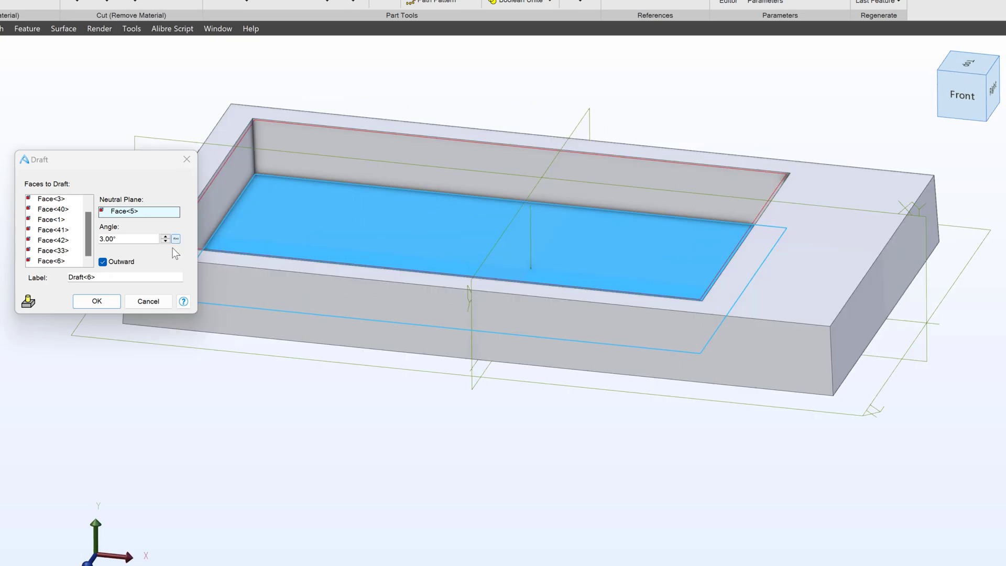
{"action": "left_click", "coordinate": [99, 304]}
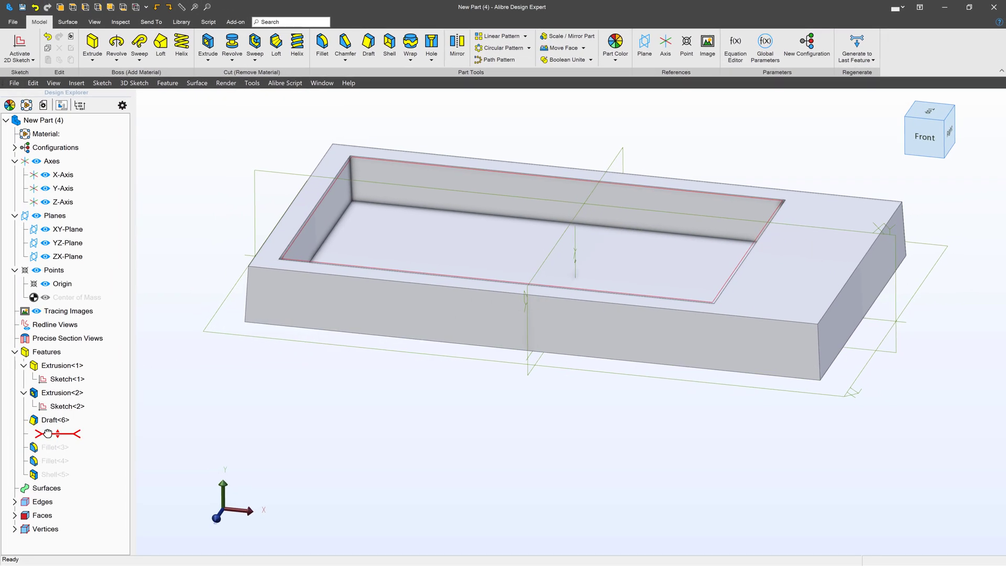
{"action": "left_click_drag", "start_coordinate": [47, 433], "coordinate": [49, 474]}
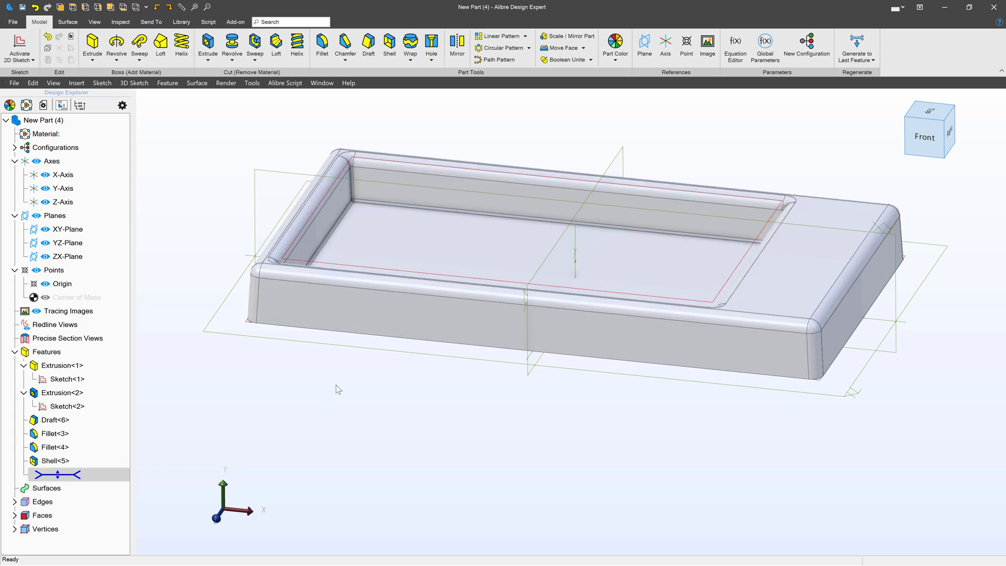
Step: Section the part at the YZ plane and examine the drafted, shelled wall profile from the right side
{"action": "mouse_move", "coordinate": [335, 384]}
{"action": "middle_mouse_down"}
{"action": "mouse_move", "coordinate": [343, 371]}
{"action": "mouse_move", "coordinate": [334, 379]}
{"action": "middle_mouse_up"}
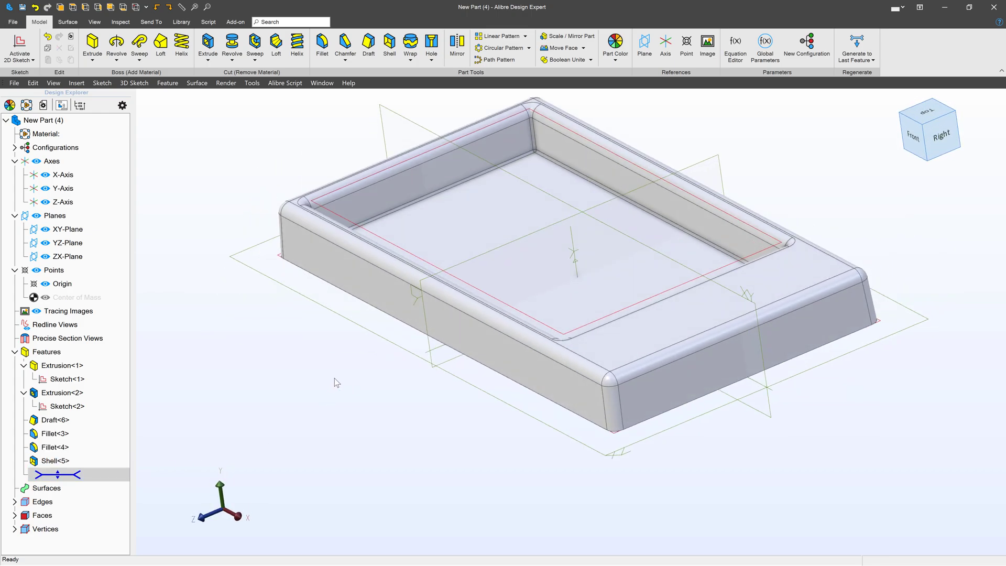
{"action": "left_click", "coordinate": [120, 23]}
{"action": "left_click", "coordinate": [193, 51]}
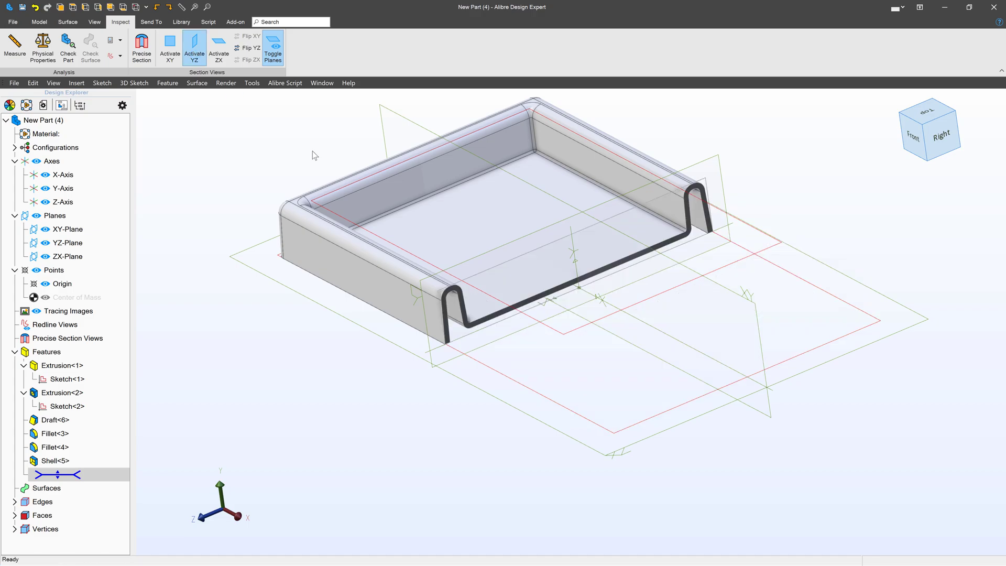
{"action": "left_click", "coordinate": [949, 130]}
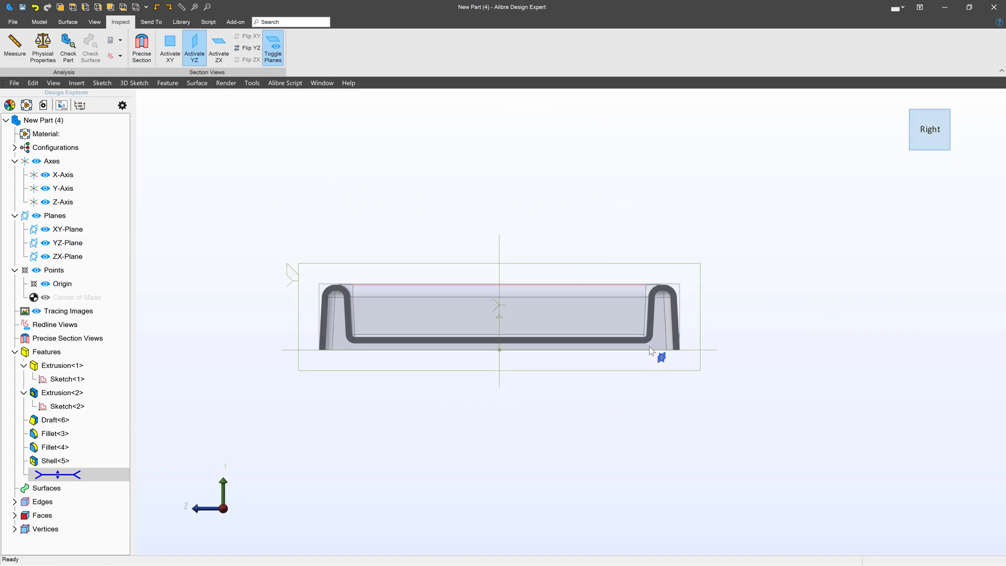
{"action": "scroll", "coordinate": [674, 322], "scroll_direction": "up", "scroll_amount": 5}
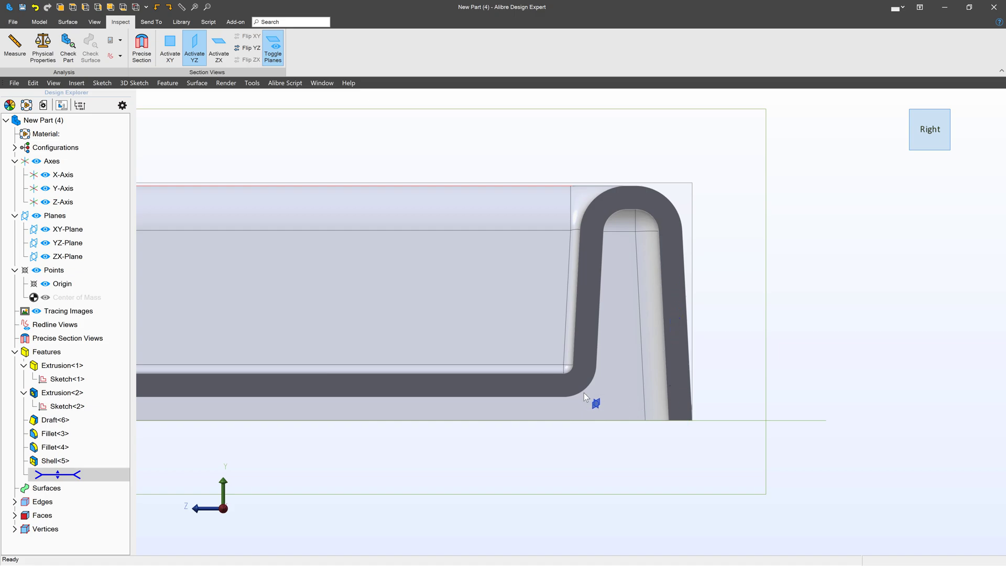
{"action": "scroll", "coordinate": [583, 392], "scroll_direction": "down", "scroll_amount": 6}
{"action": "middle_click_drag", "start_coordinate": [451, 354], "coordinate": [464, 378]}
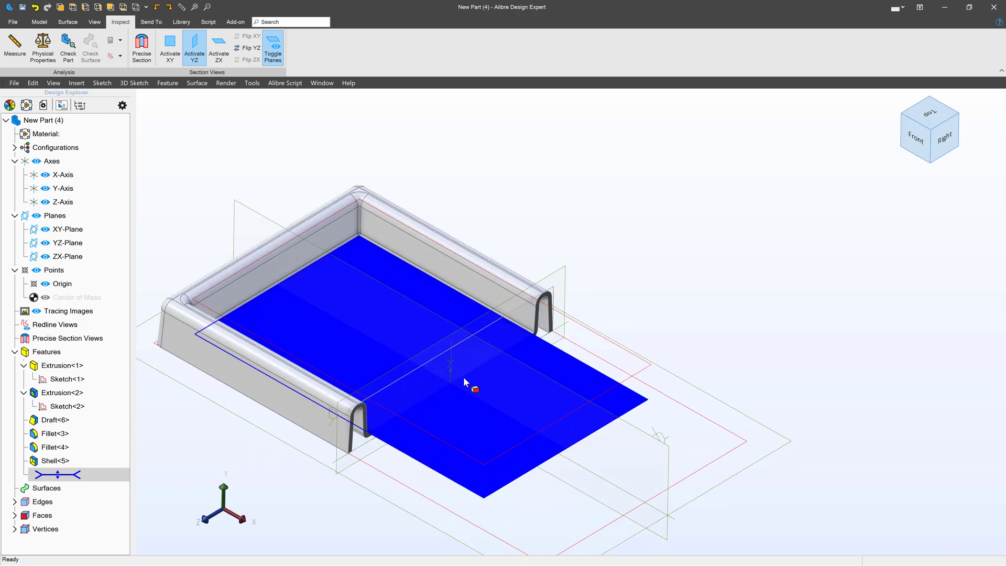